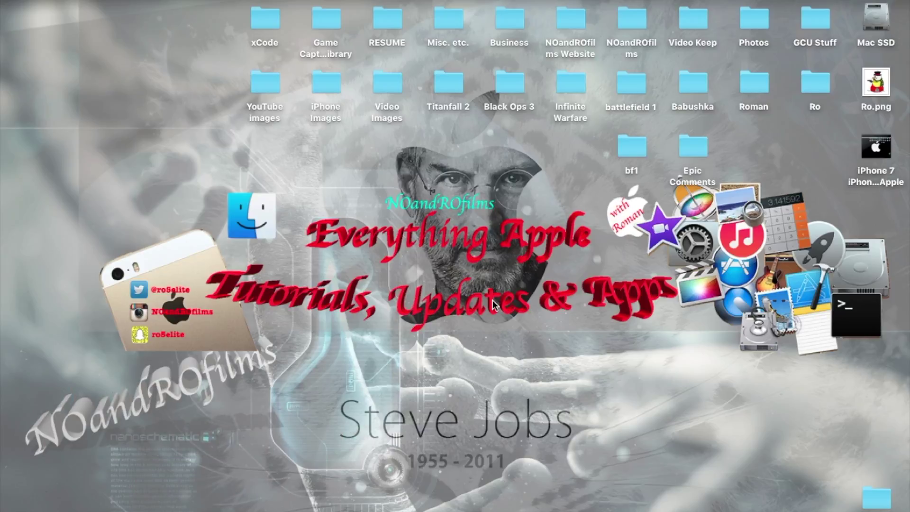
Bring the Final Cut Pro window to the front from the Dock.
mouse_move(3, 344)
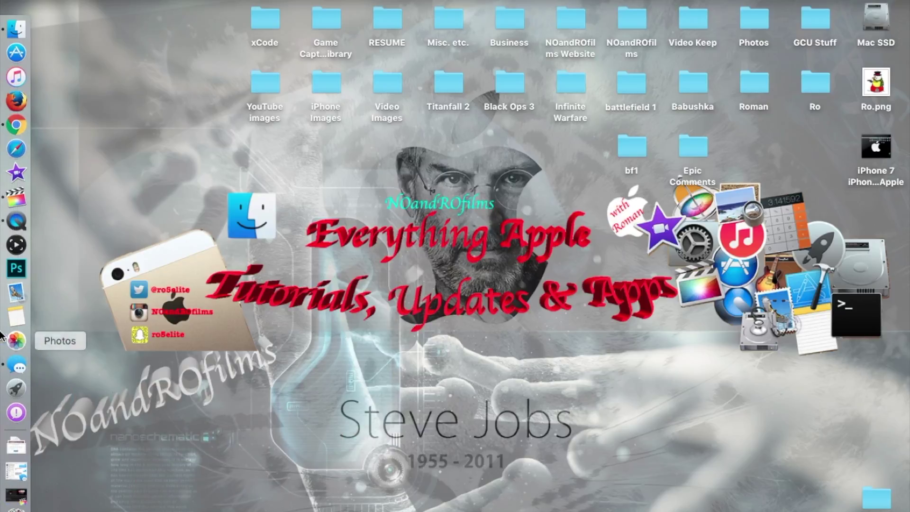
left_click(13, 199)
left_click(340, 12)
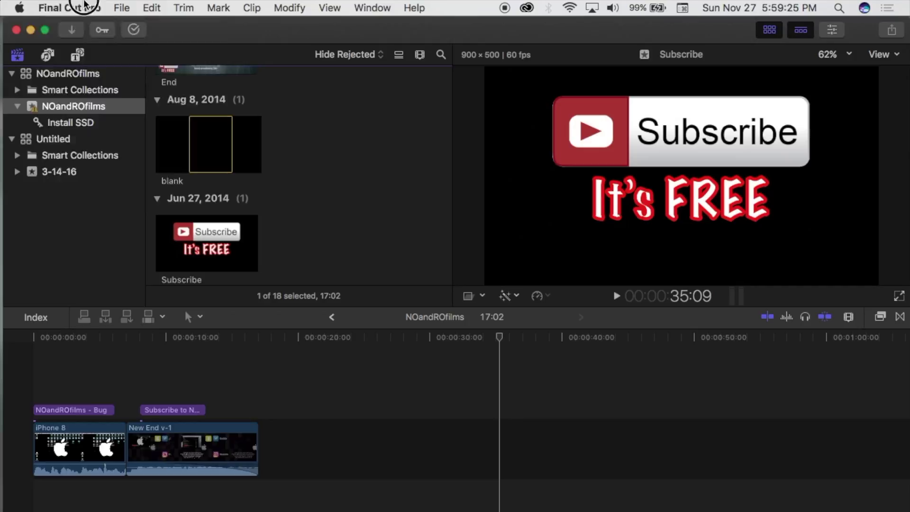
Check the About Final Cut Pro dialog for version 10.3, then close it.
left_click(84, 5)
left_click(92, 27)
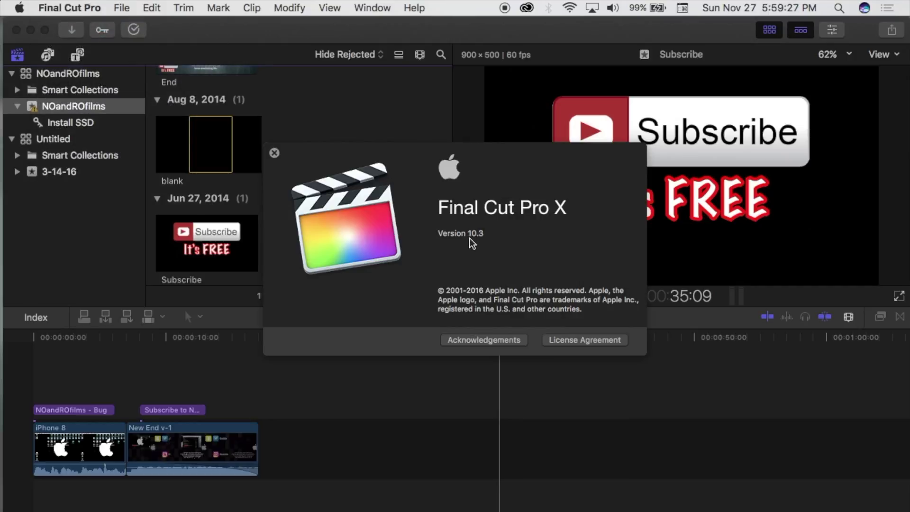
left_click(274, 153)
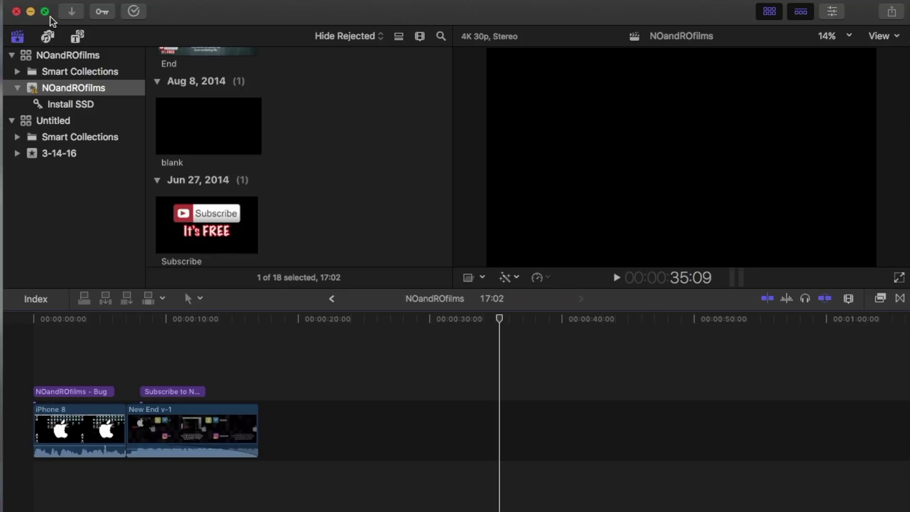
left_click(49, 39)
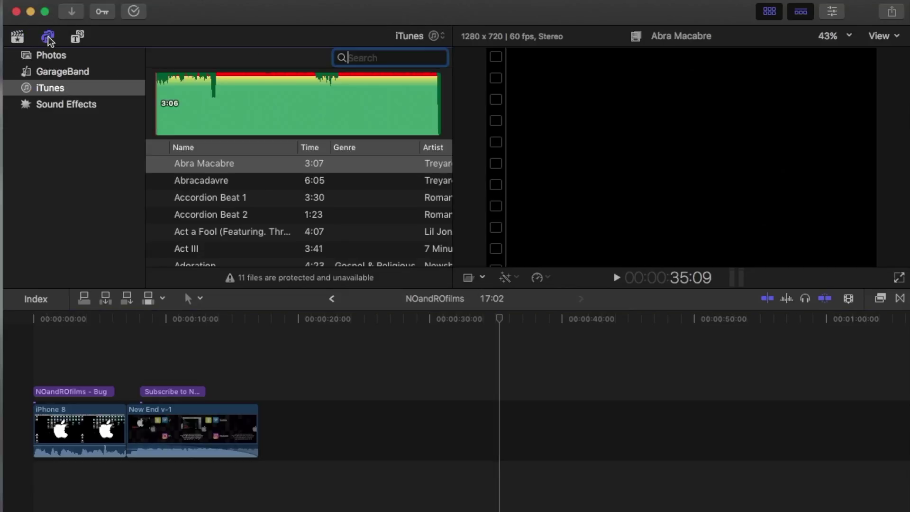
left_click(78, 37)
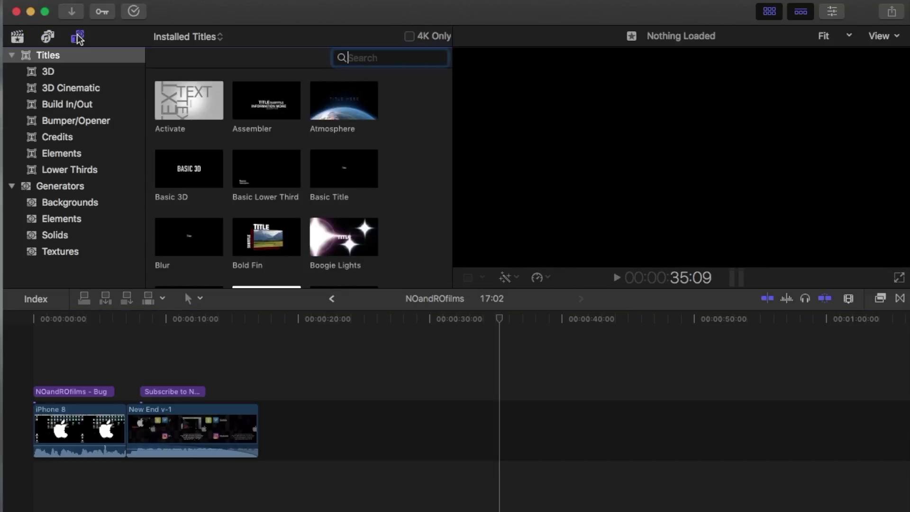
left_click(66, 221)
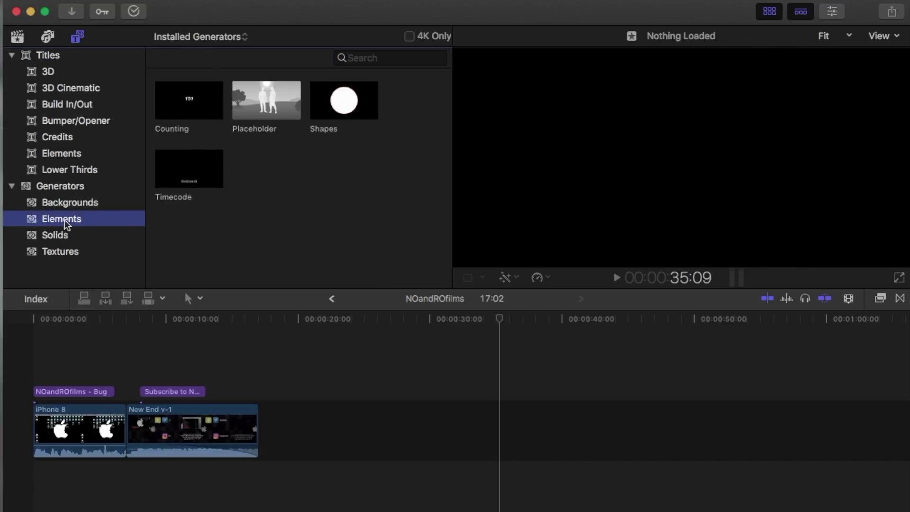
left_click(52, 55)
left_click(17, 37)
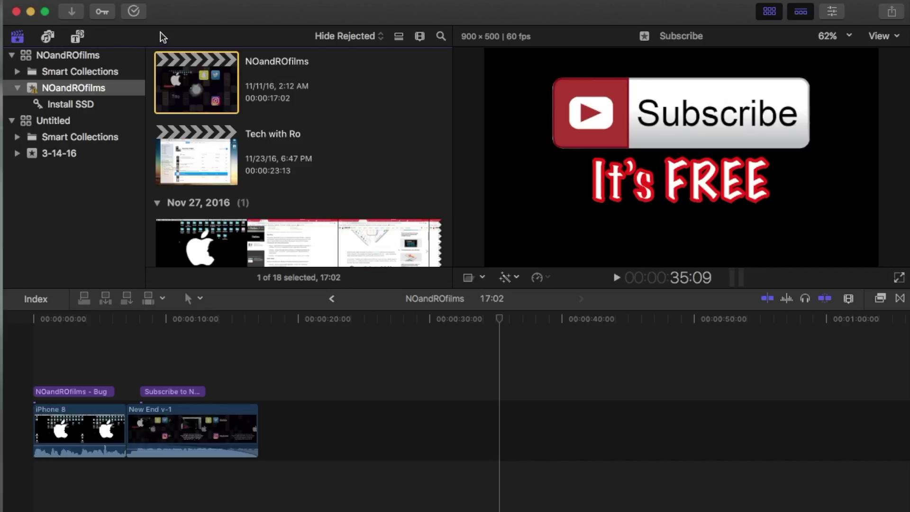
left_click(71, 13)
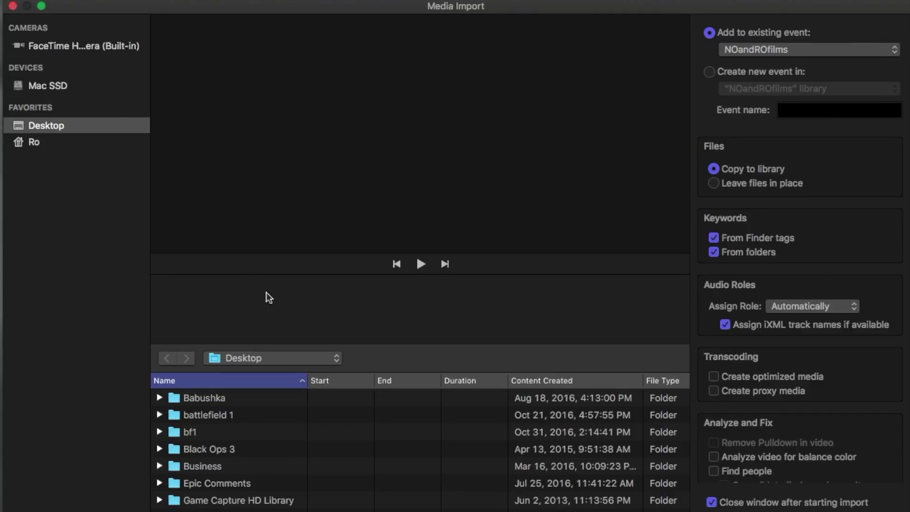
left_click(12, 6)
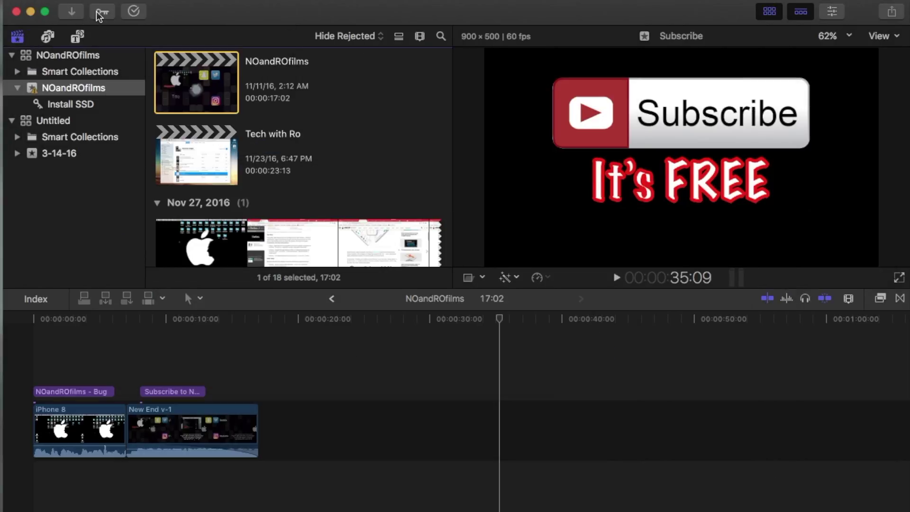
left_click(135, 13)
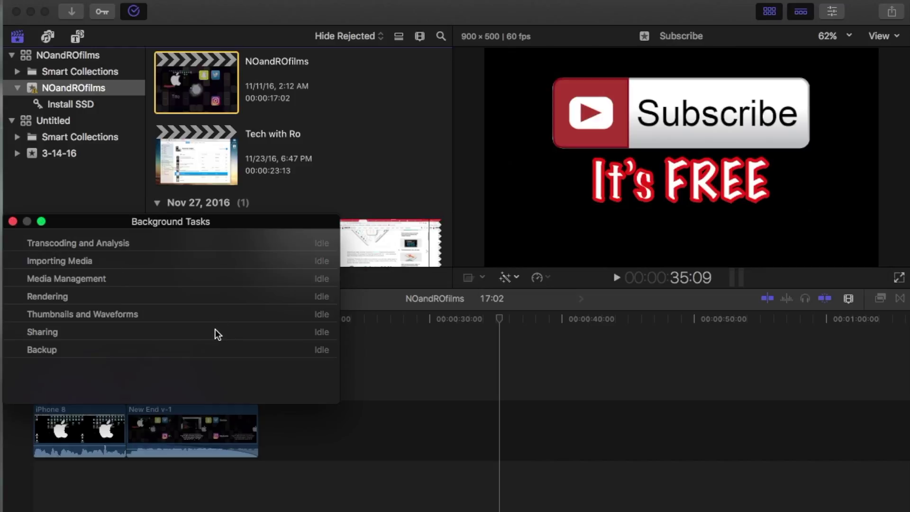
left_click(13, 221)
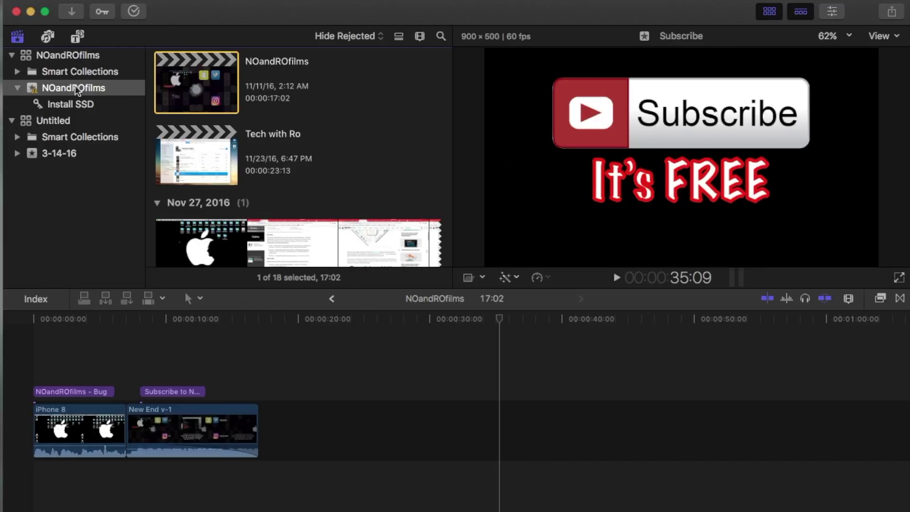
Select the NOandROfilms library and event, then preview the NOandROfilms project in the viewer.
scroll(272, 51, "down", 10)
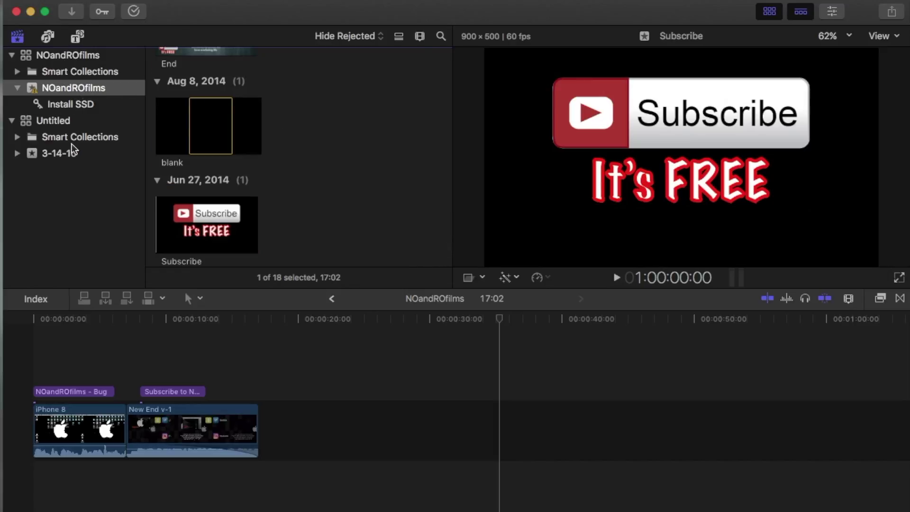
left_click(67, 55)
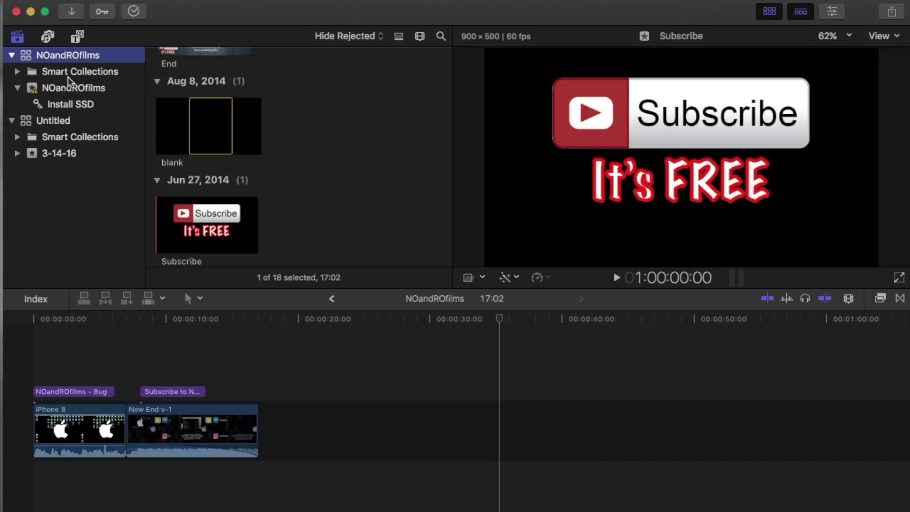
left_click(64, 89)
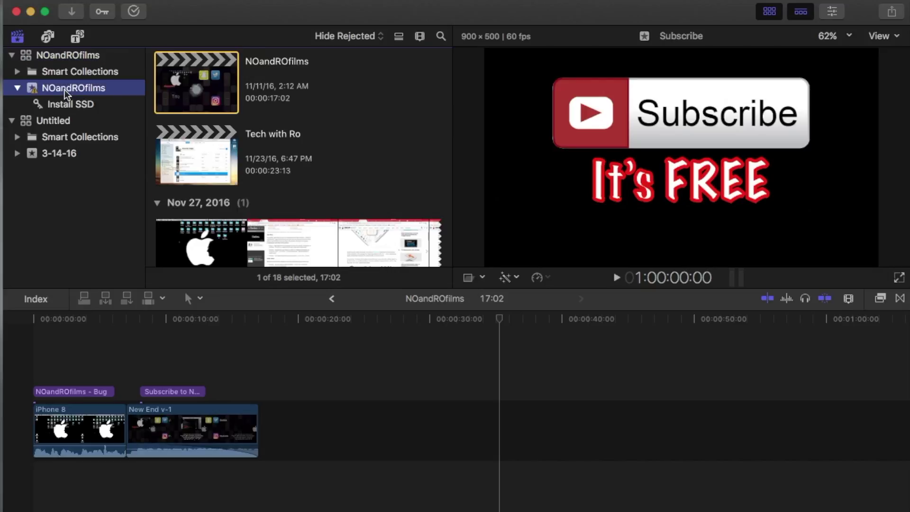
scroll(214, 90, "up", 2)
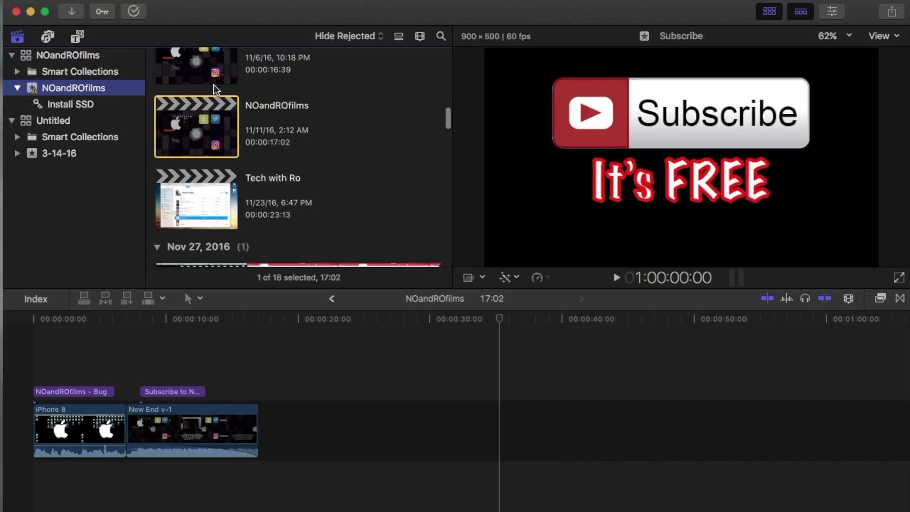
left_click(231, 121)
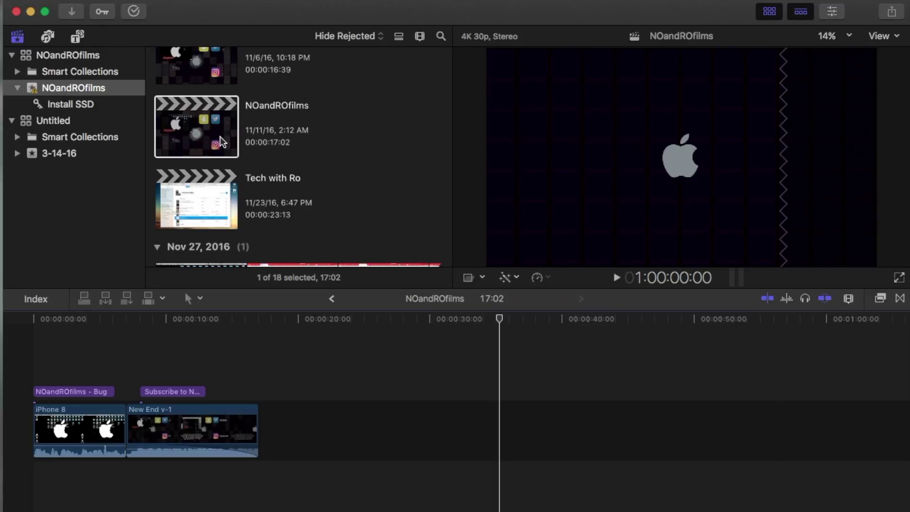
Browse the clip filter choices and preview the iPhone 7 iPhone 8 Apple clip.
left_click(358, 37)
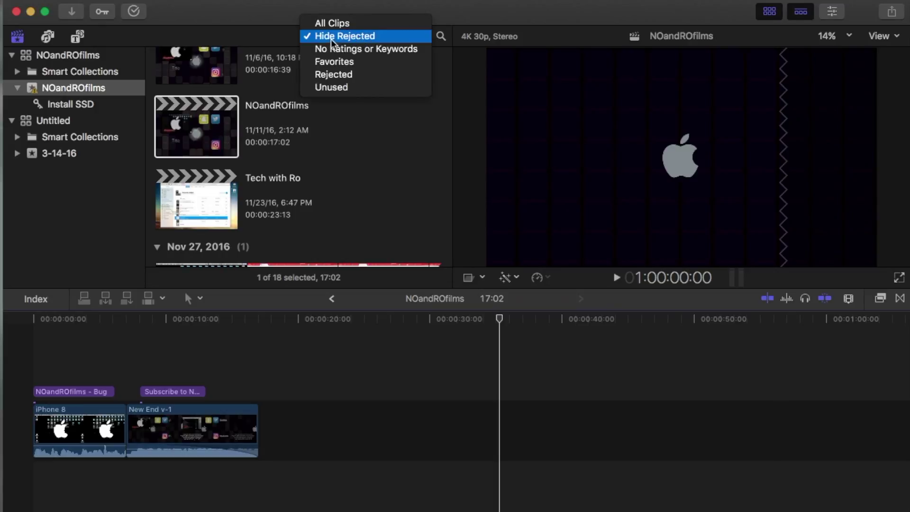
left_click(336, 37)
left_click(373, 37)
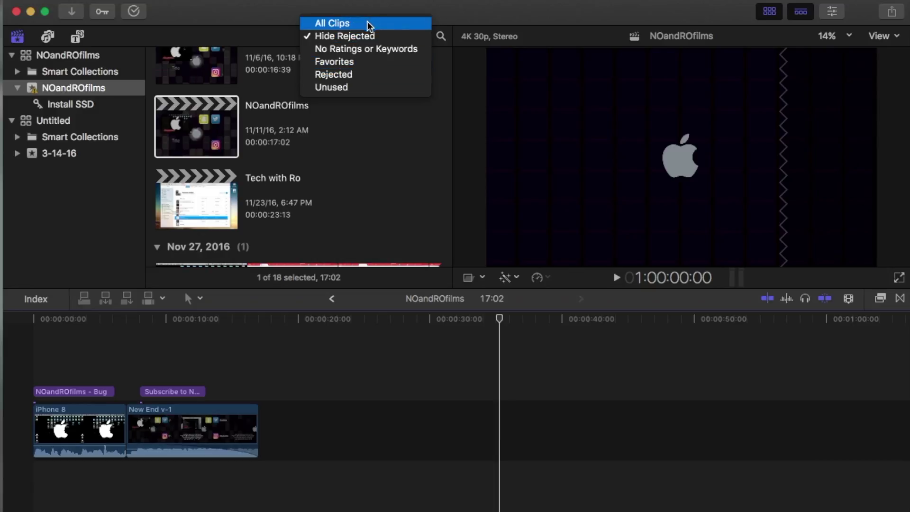
left_click(268, 14)
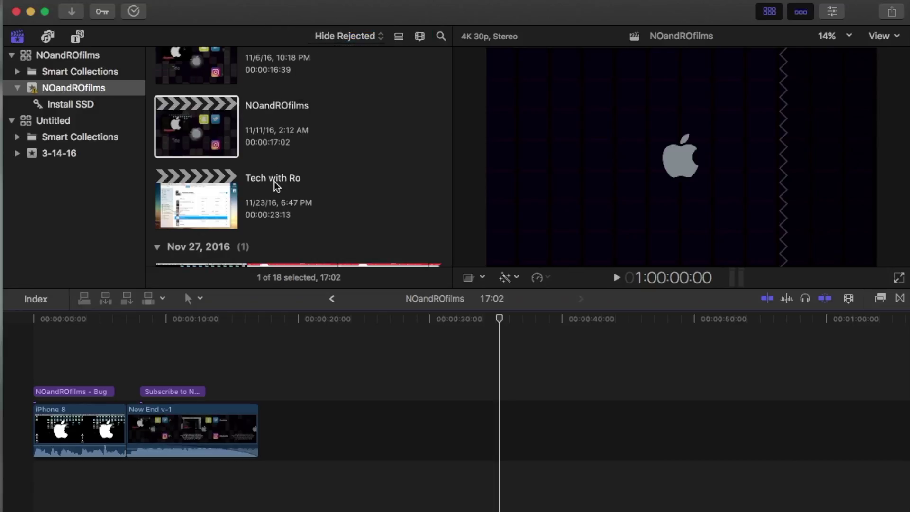
scroll(274, 181, "down", 5)
left_click(284, 115)
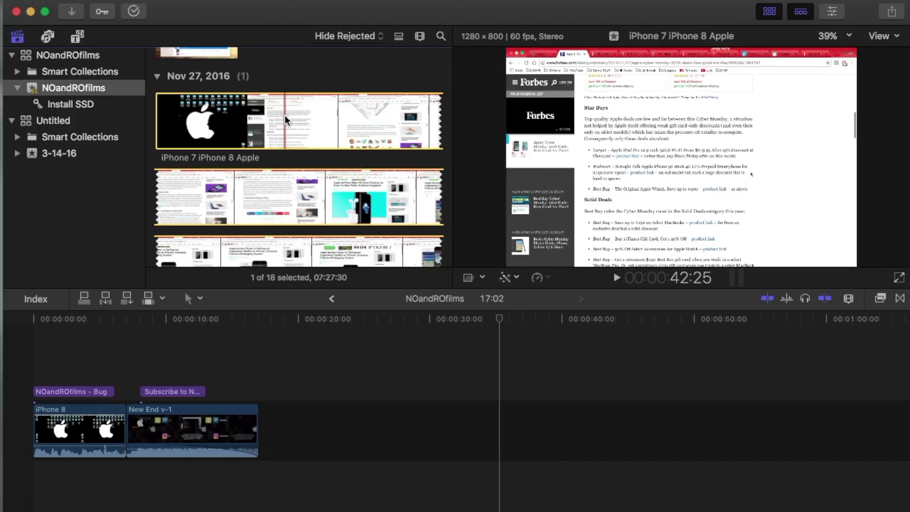
scroll(331, 87, "up", 5)
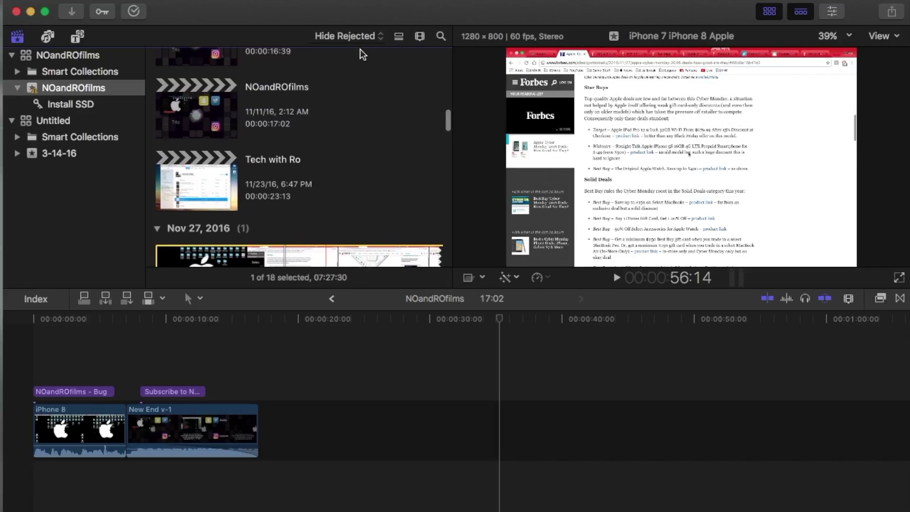
left_click(363, 36)
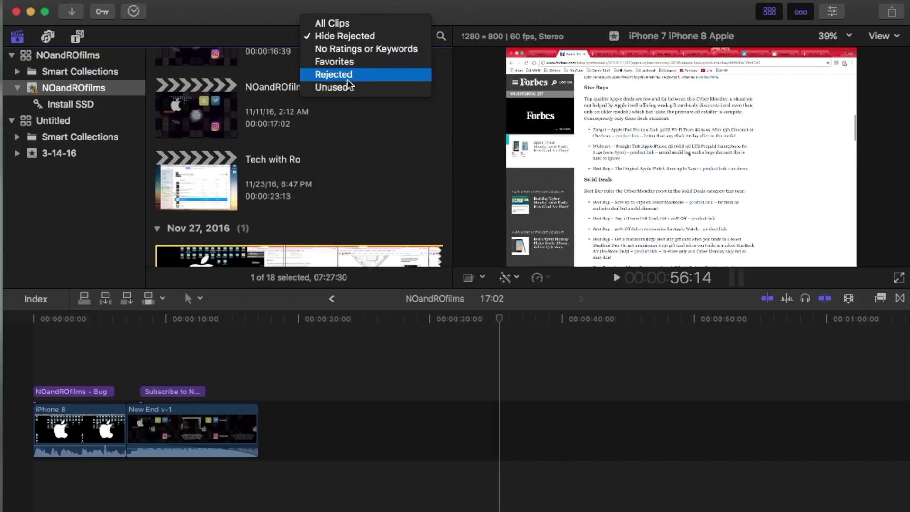
left_click(272, 13)
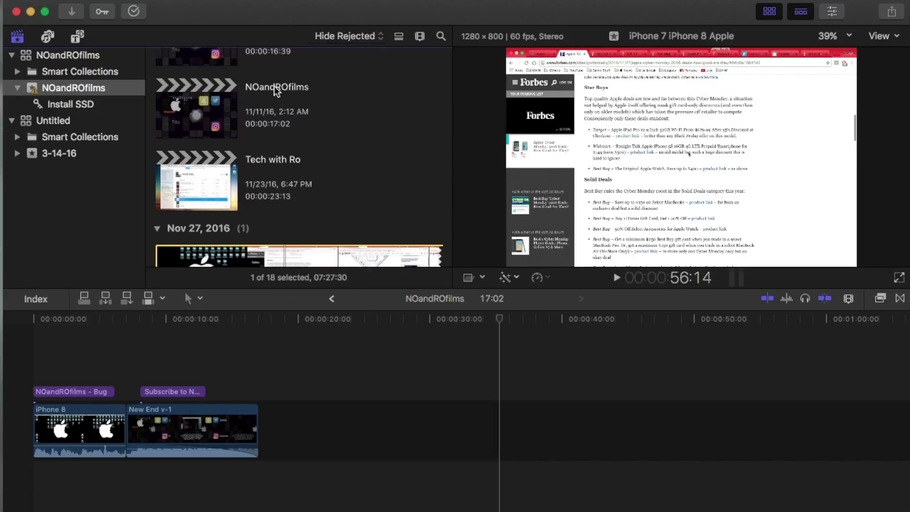
scroll(270, 95, "up", 2)
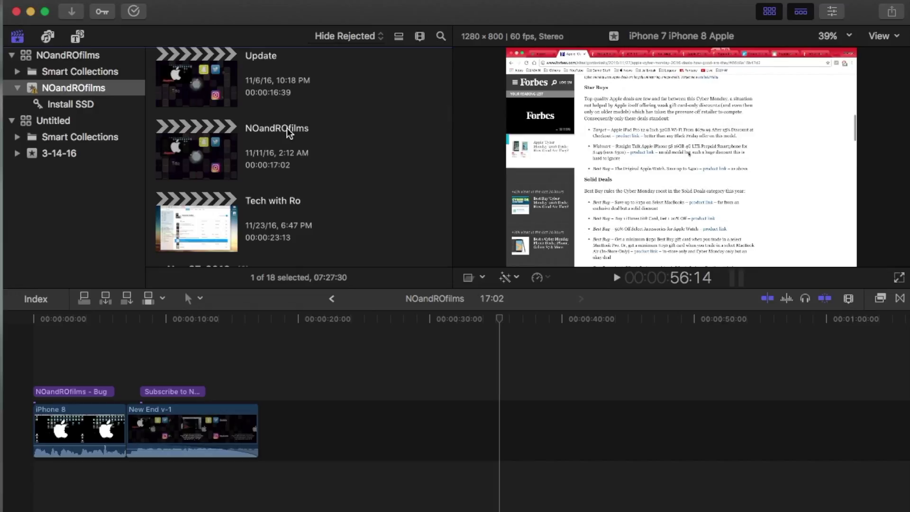
scroll(286, 128, "down", 5)
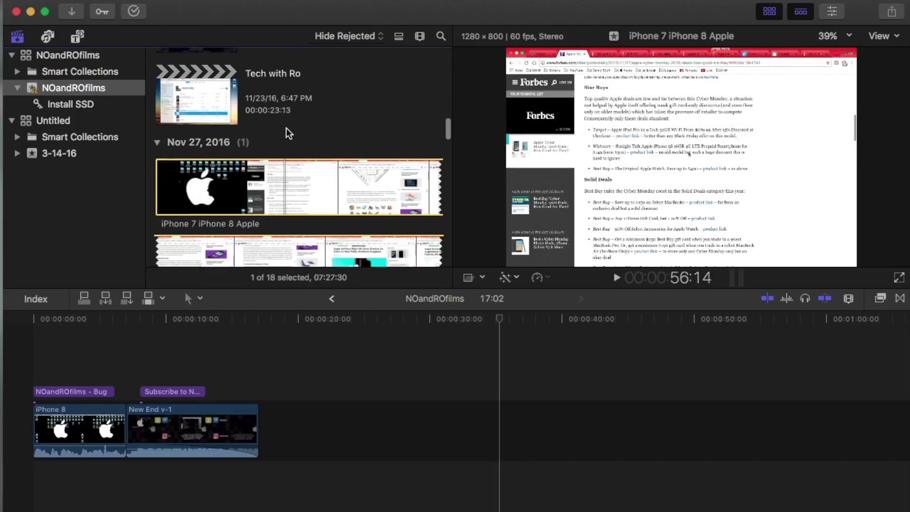
Filter the browser to Rejected clips and move the update clip to the Trash.
left_click(356, 36)
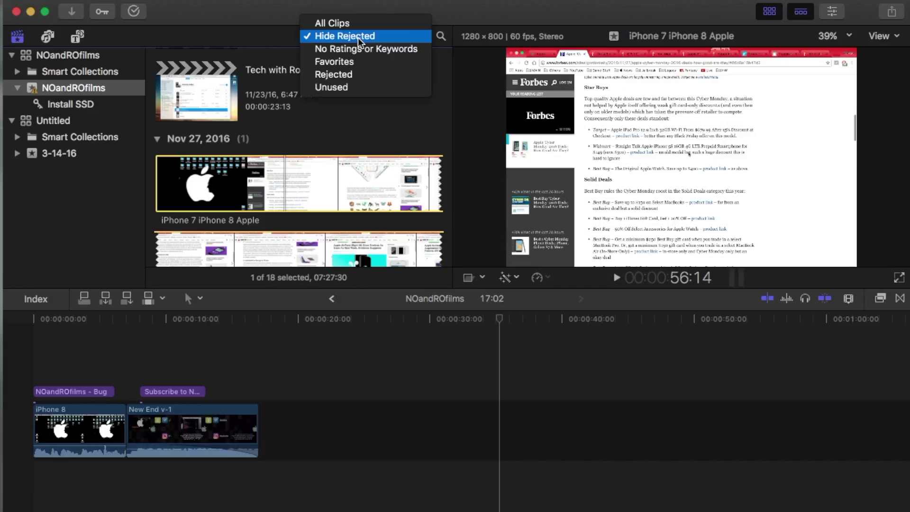
left_click(349, 75)
scroll(274, 167, "down", 8)
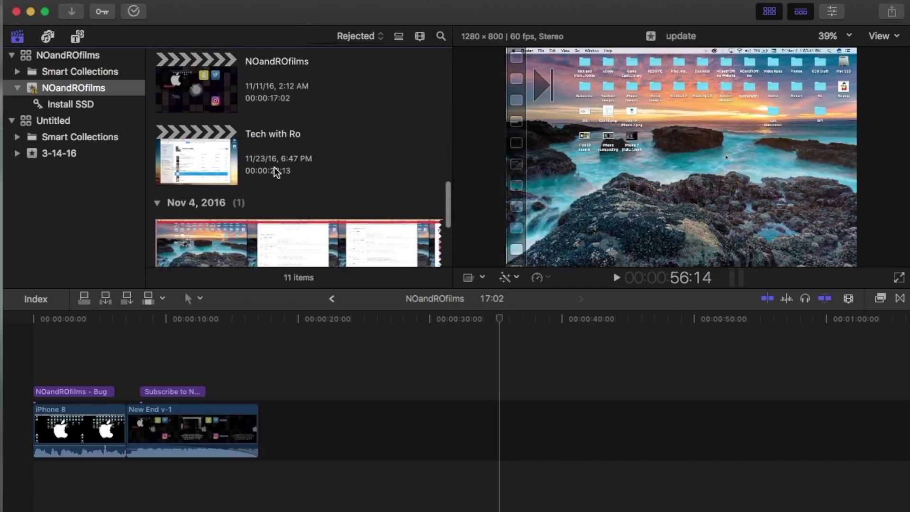
left_click(292, 139)
right_click(288, 139)
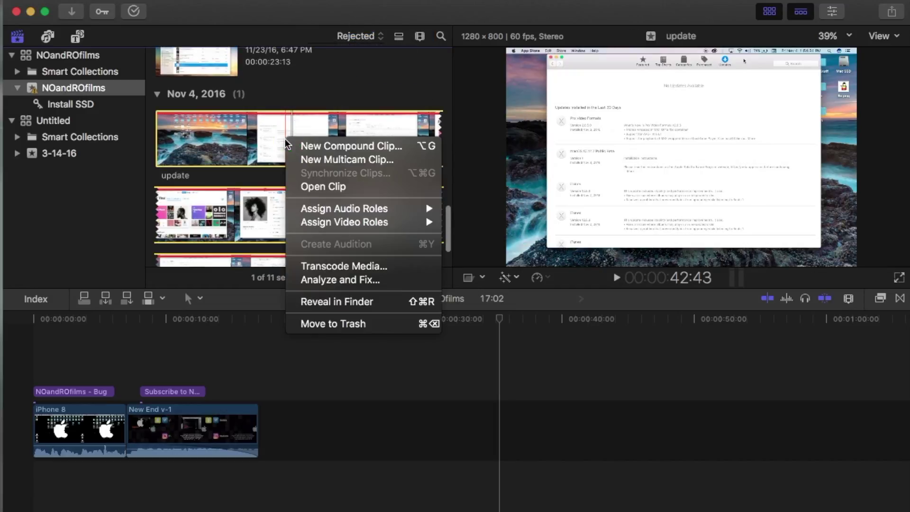
left_click(346, 325)
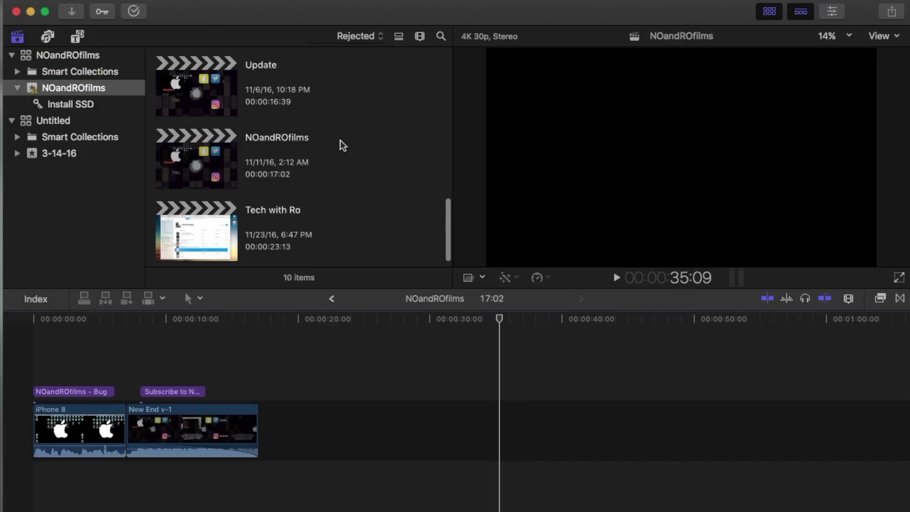
Set the browser filter back to Hide Rejected and switch to list view.
scroll(341, 139, "up", 5)
left_click(380, 35)
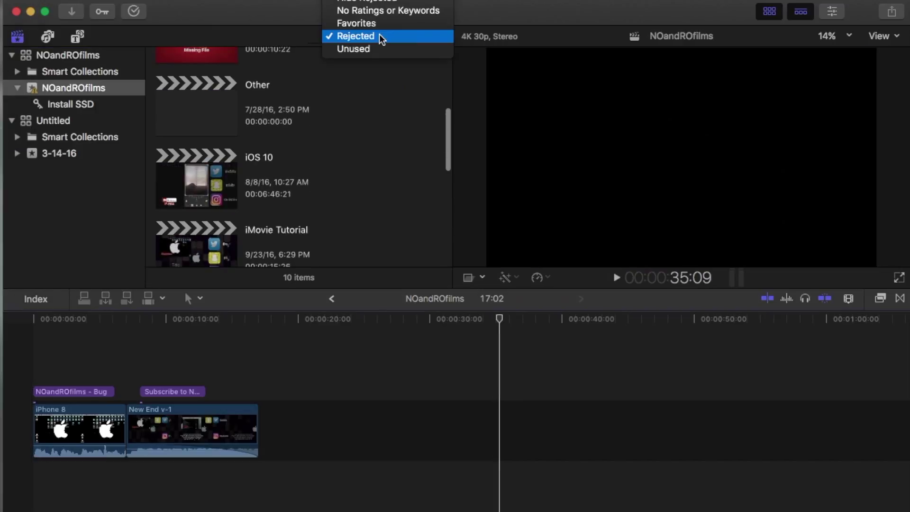
left_click(380, 8)
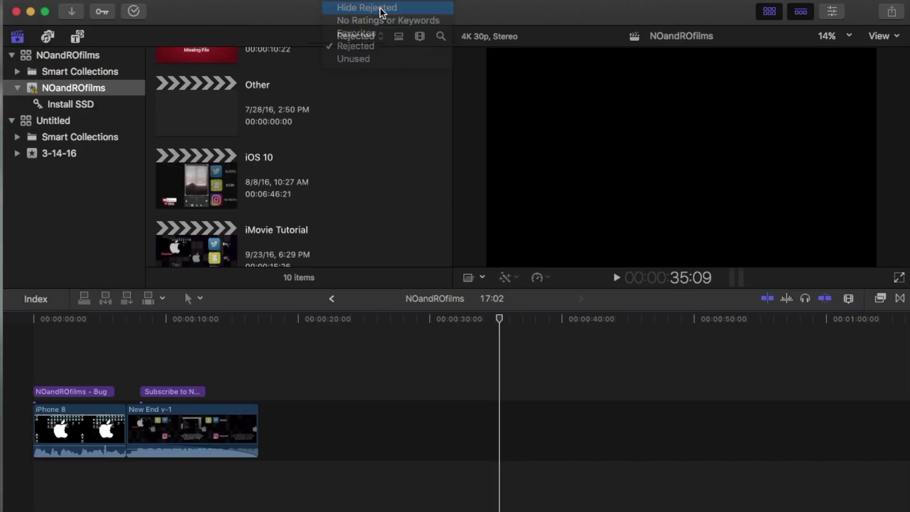
scroll(323, 128, "up", 5)
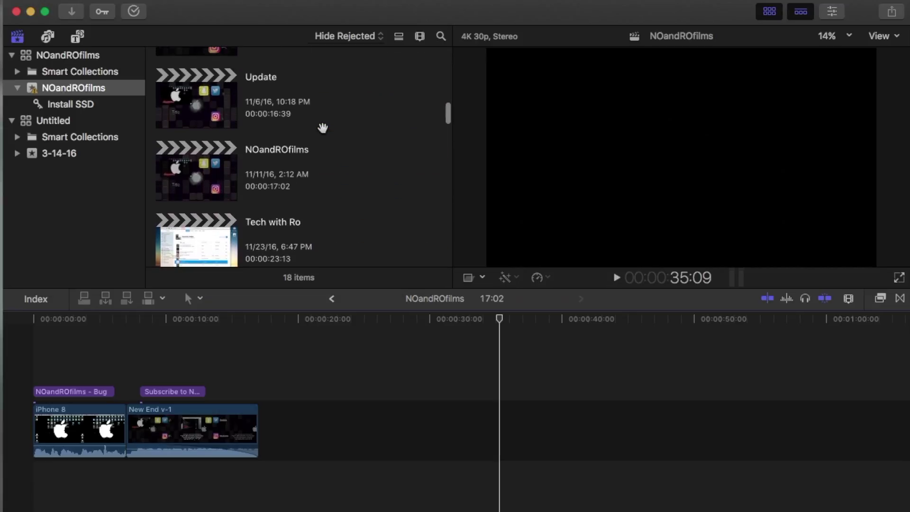
left_click(399, 37)
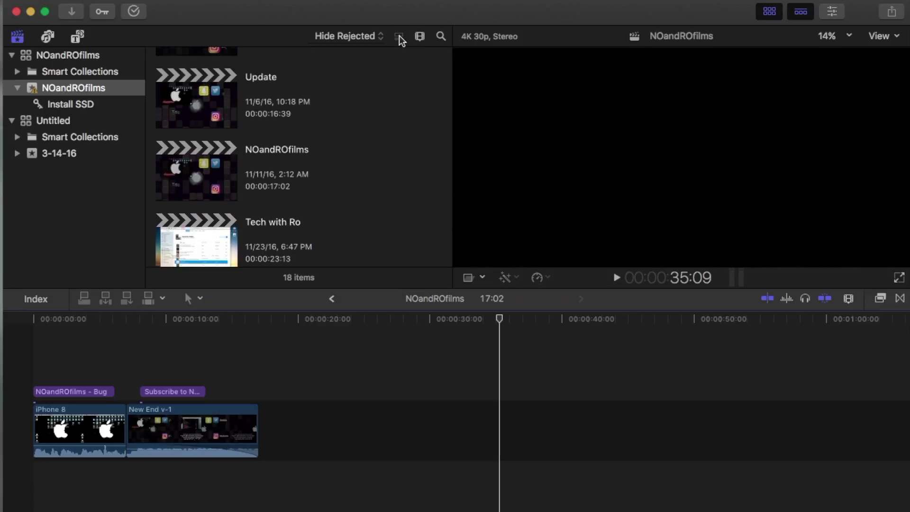
Toggle the browser between list and filmstrip views, ending in filmstrip view.
left_click(399, 36)
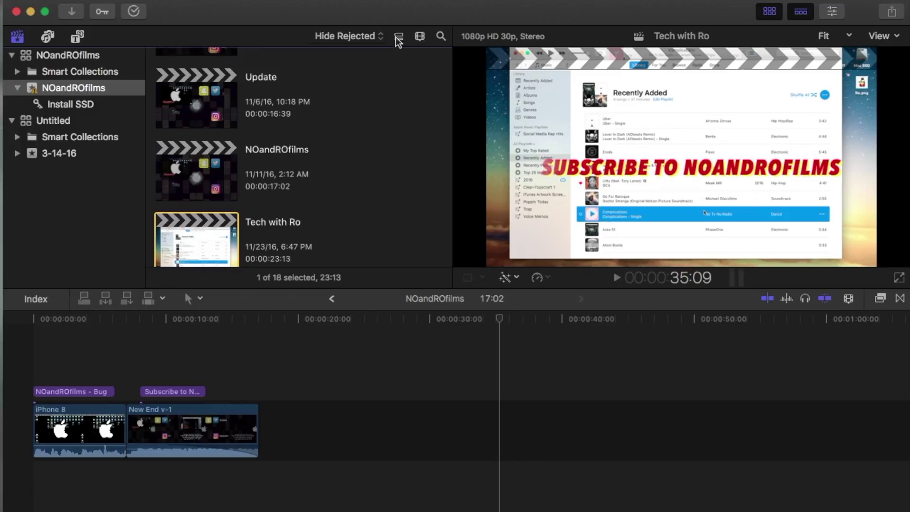
left_click(400, 36)
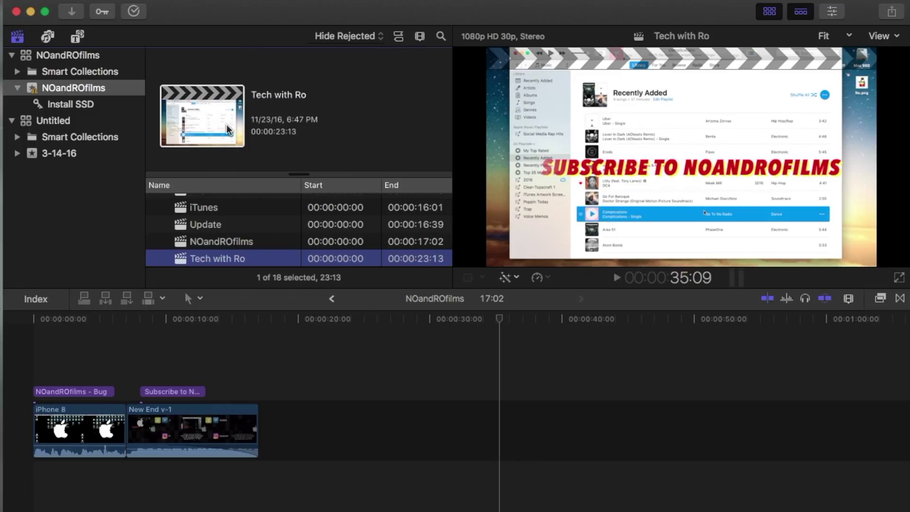
left_click(399, 37)
Open and close the Clip Appearance settings, then show the clip search field.
left_click(420, 36)
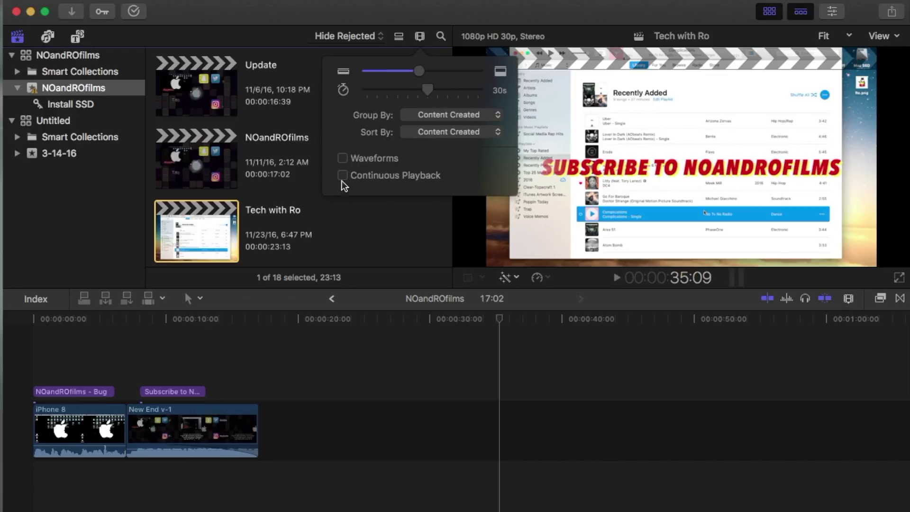
left_click(420, 37)
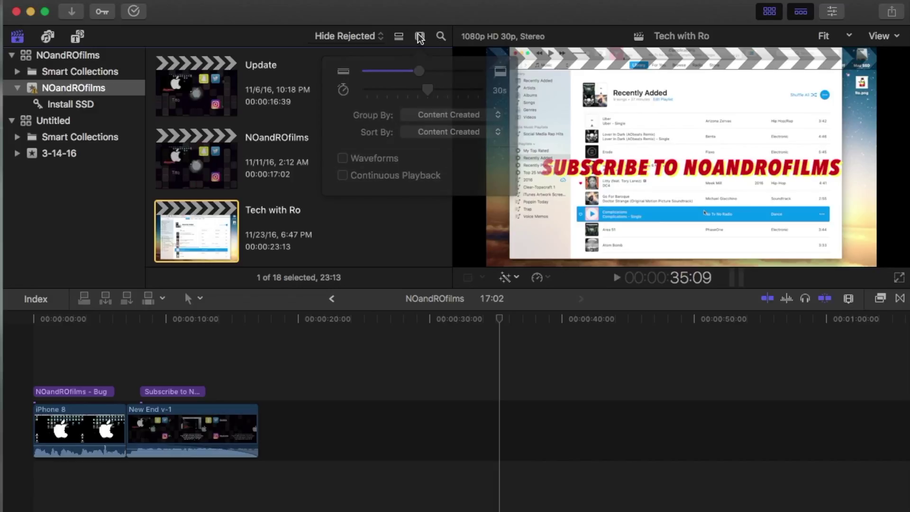
left_click(441, 37)
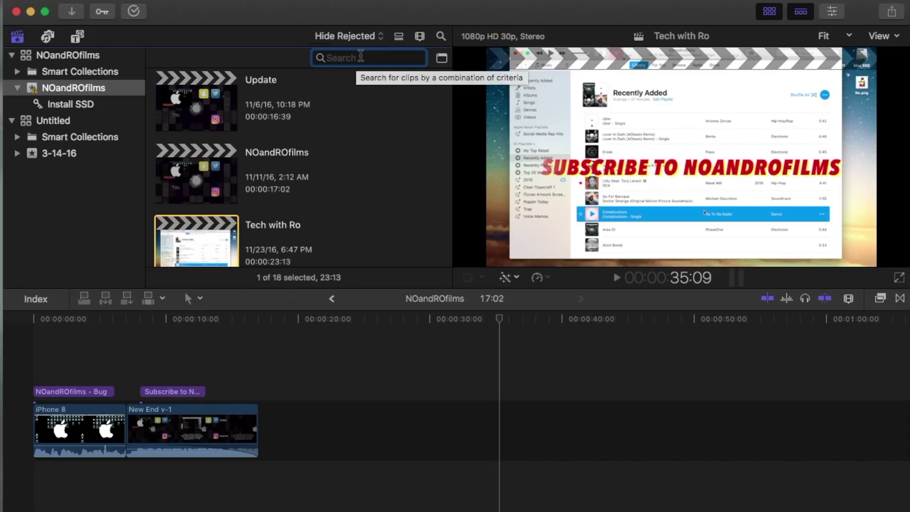
Open and close the advanced clip Filter window, then hide the search field.
left_click(442, 59)
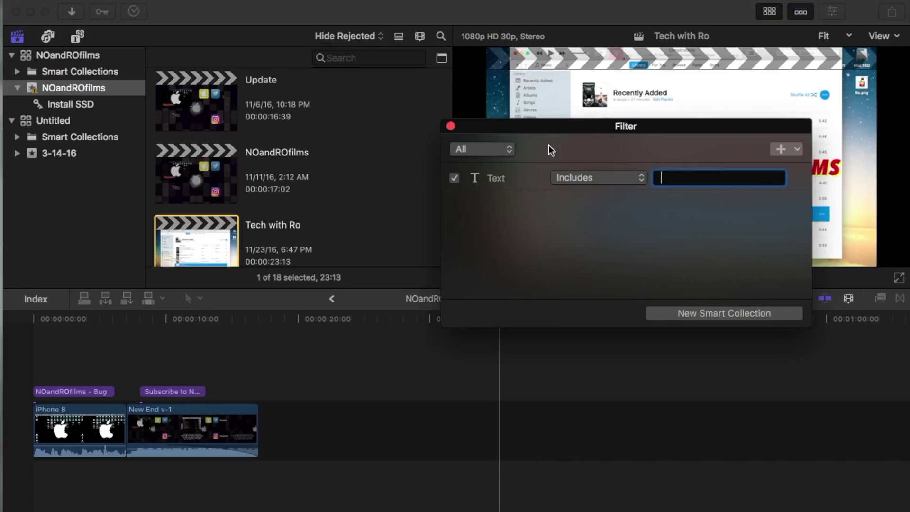
left_click(450, 127)
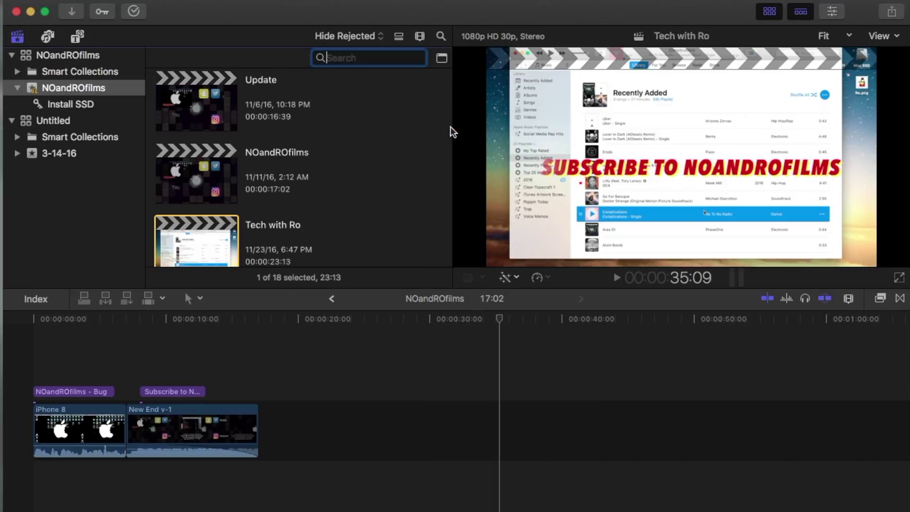
left_click(443, 37)
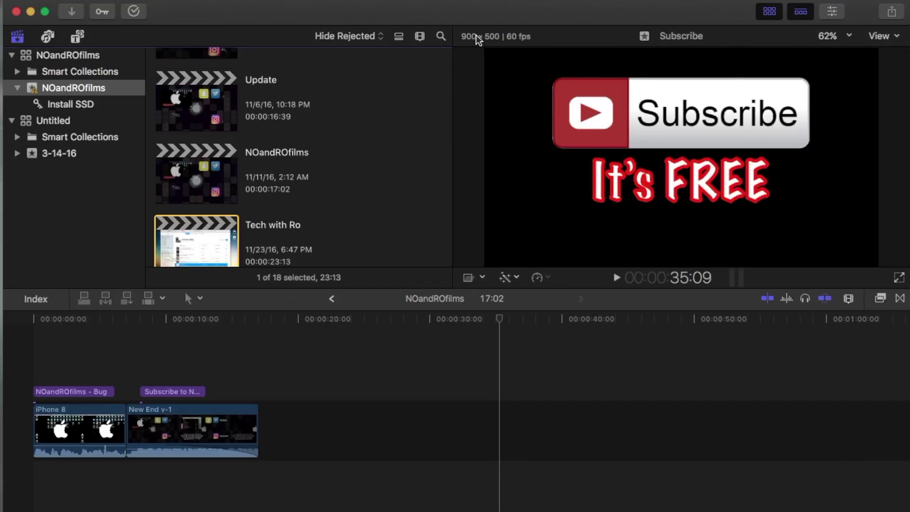
Select the NOandROfilms clip and place the playhead just past 00:00:20.
scroll(291, 188, "down", 4)
scroll(291, 188, "up", 3)
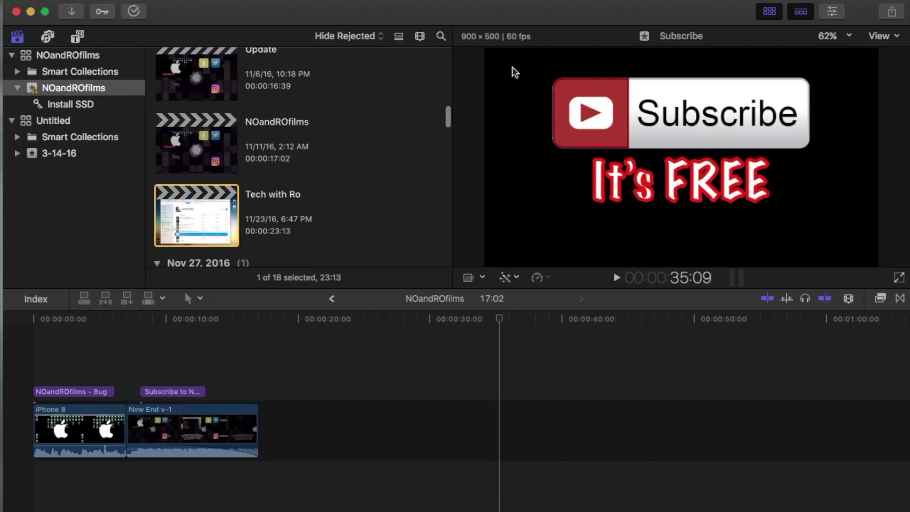
scroll(248, 179, "up", 2)
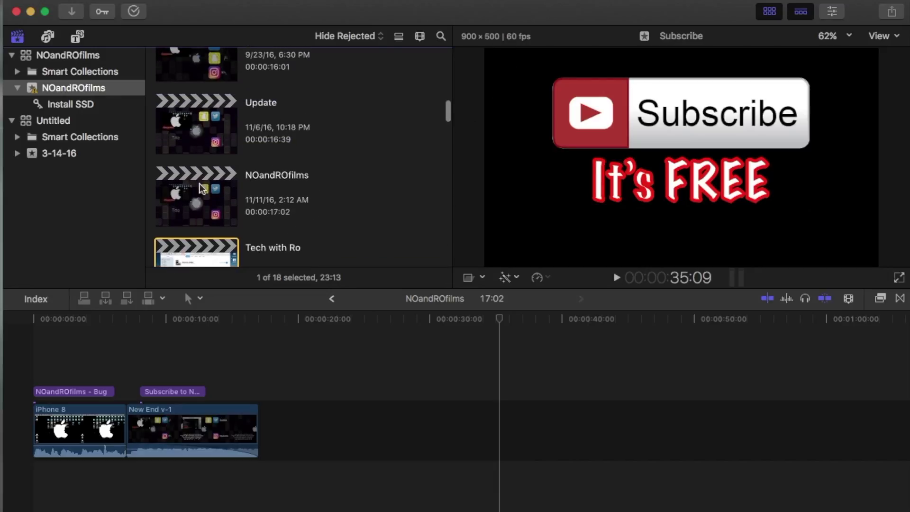
left_click(198, 188)
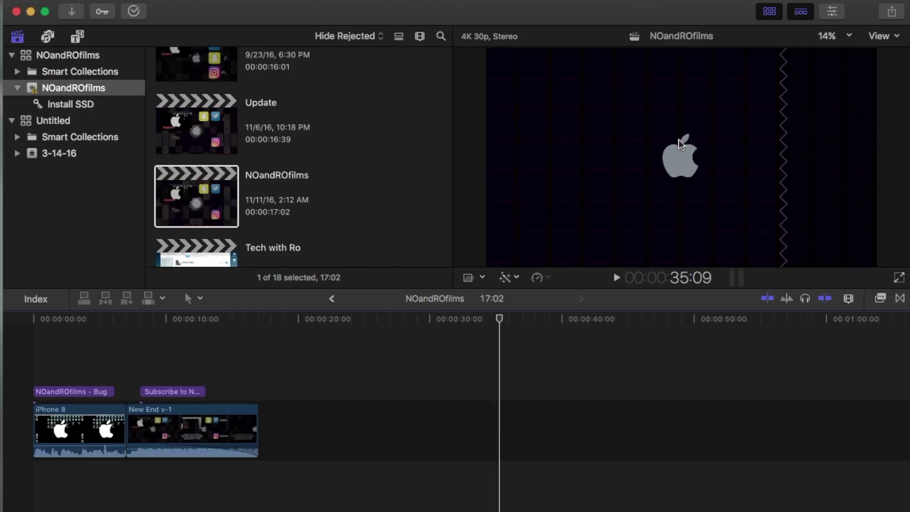
left_click(351, 346)
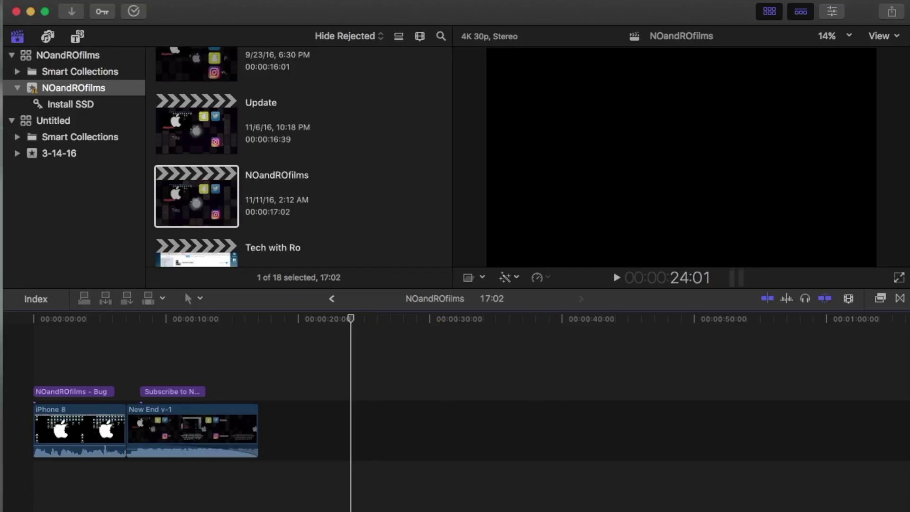
Set the viewer zoom to Fit and open the viewer's View display options.
left_click(849, 37)
left_click(844, 50)
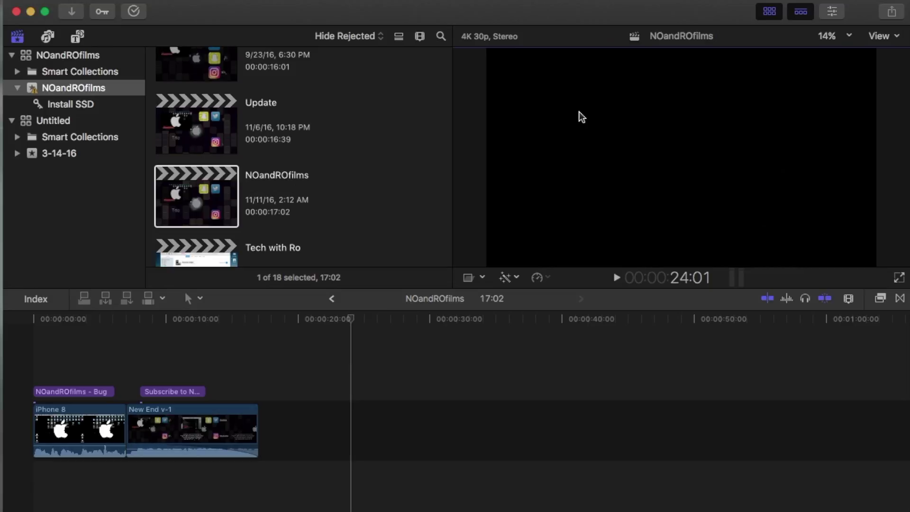
key("super+2")
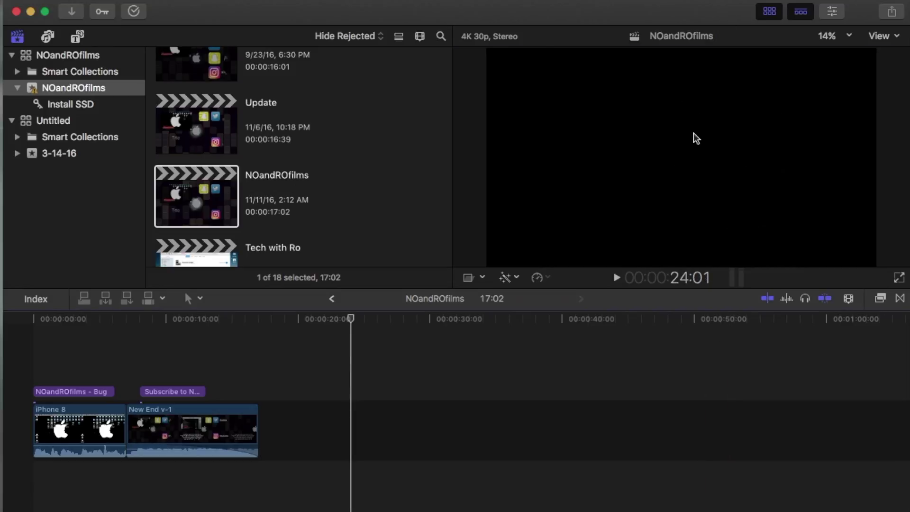
left_click(884, 33)
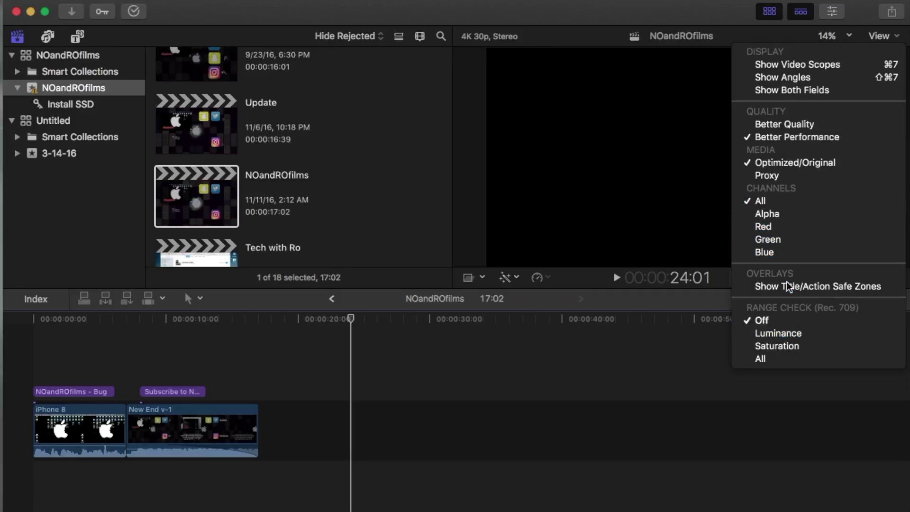
left_click(630, 83)
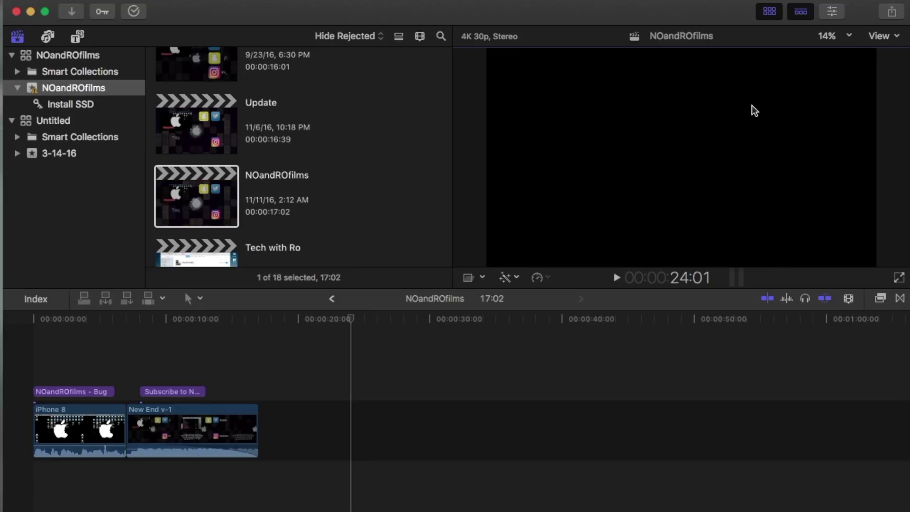
left_click(883, 41)
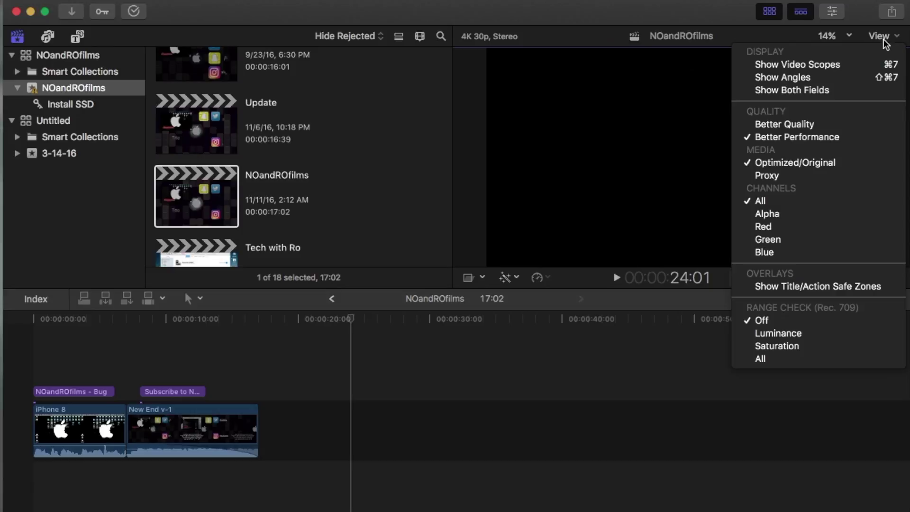
left_click(886, 37)
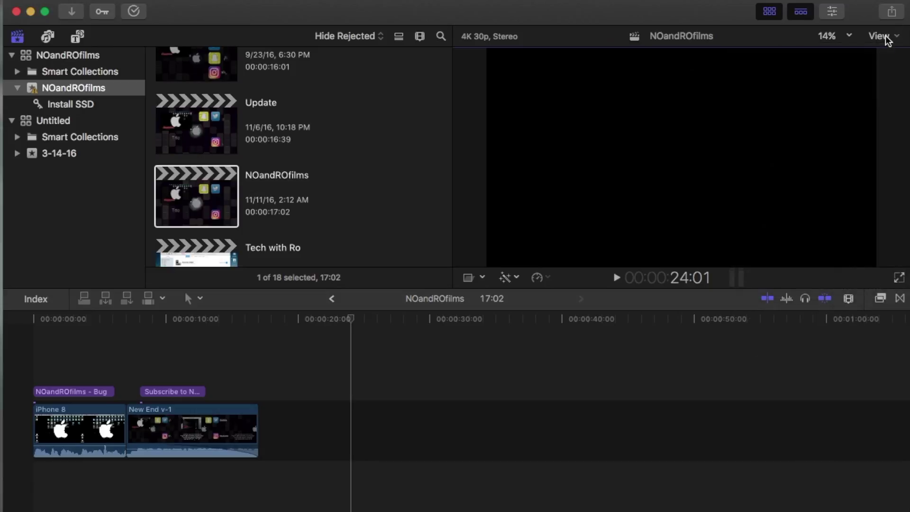
Toggle the libraries sidebar and browser off and on, then hide the timeline.
left_click(763, 14)
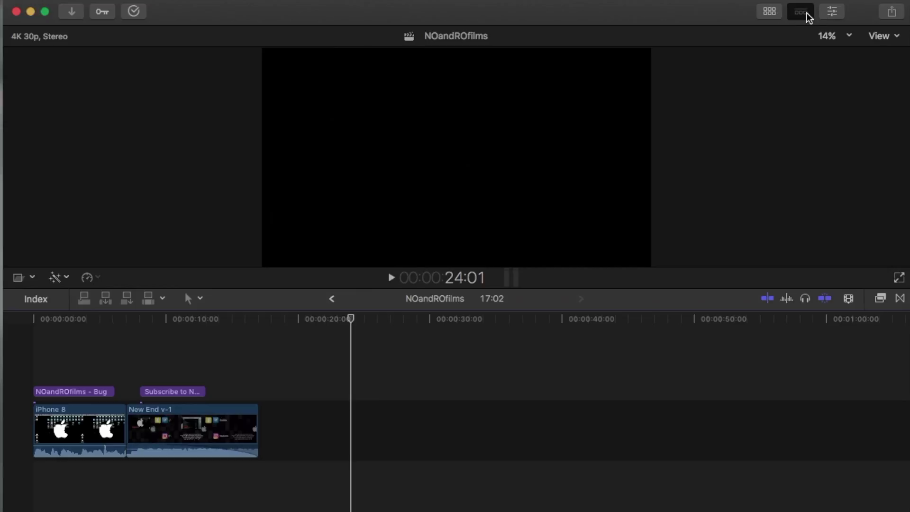
left_click(768, 14)
left_click(774, 14)
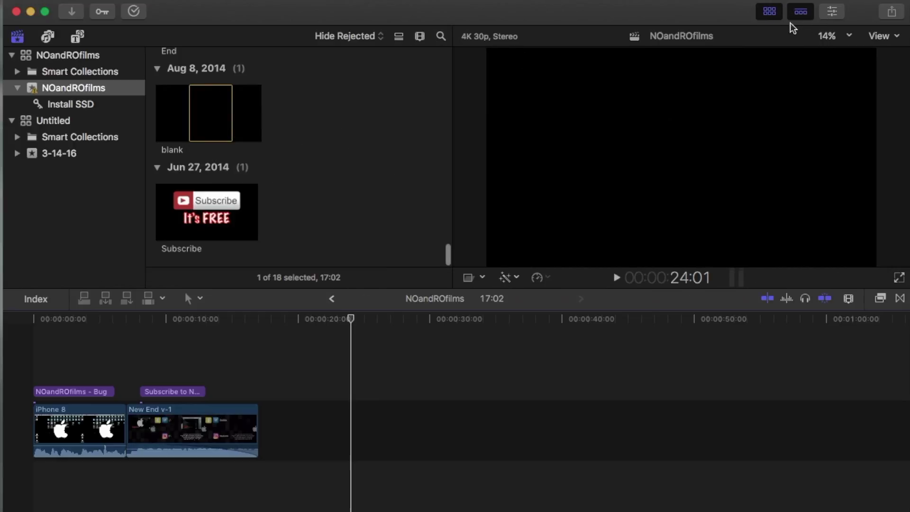
left_click(769, 12)
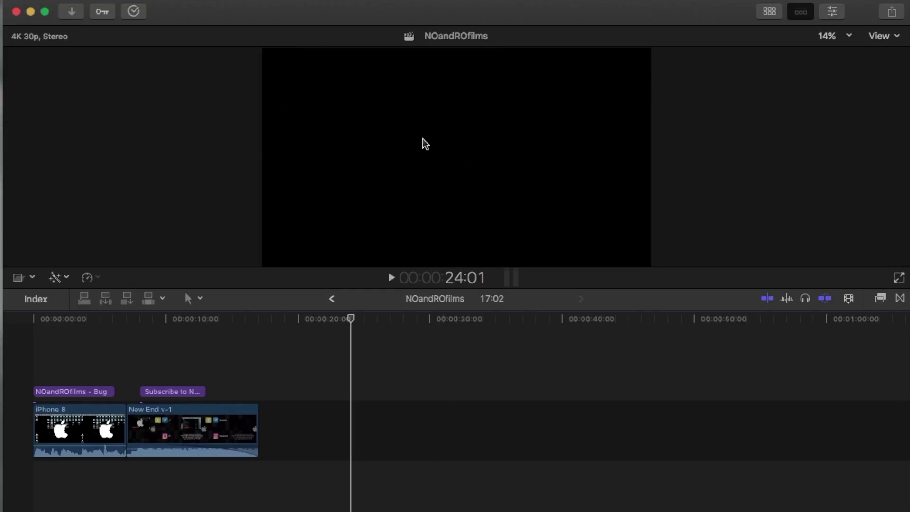
left_click(776, 13)
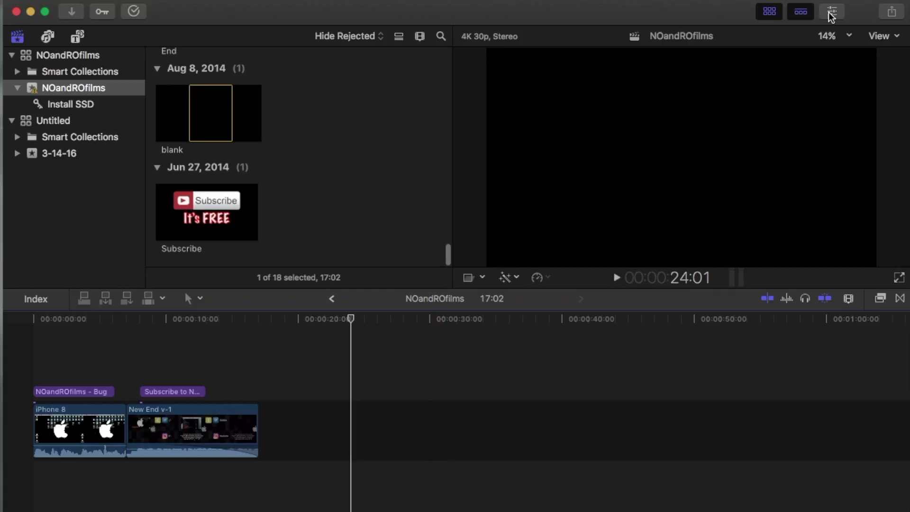
left_click(804, 16)
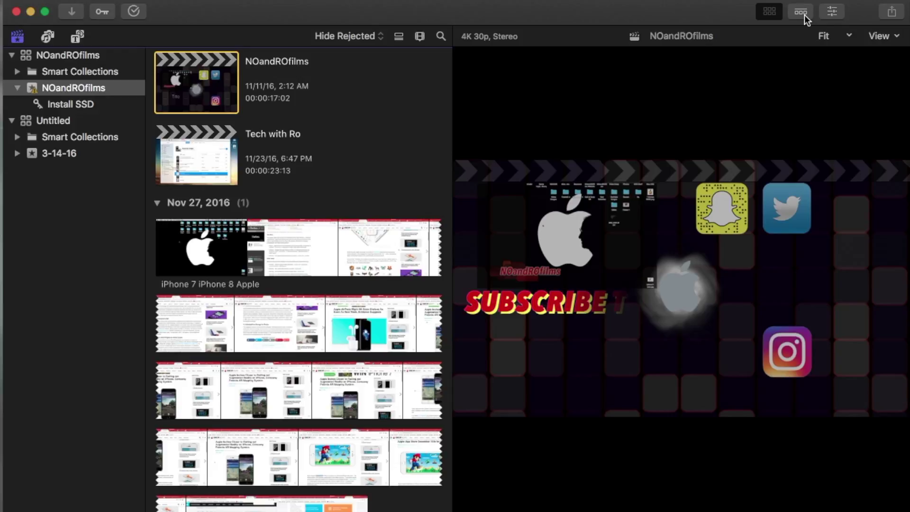
Restore the timeline and inspect the New End v-1 clip and Subscribe title in the Inspector.
left_click(807, 14)
left_click(832, 12)
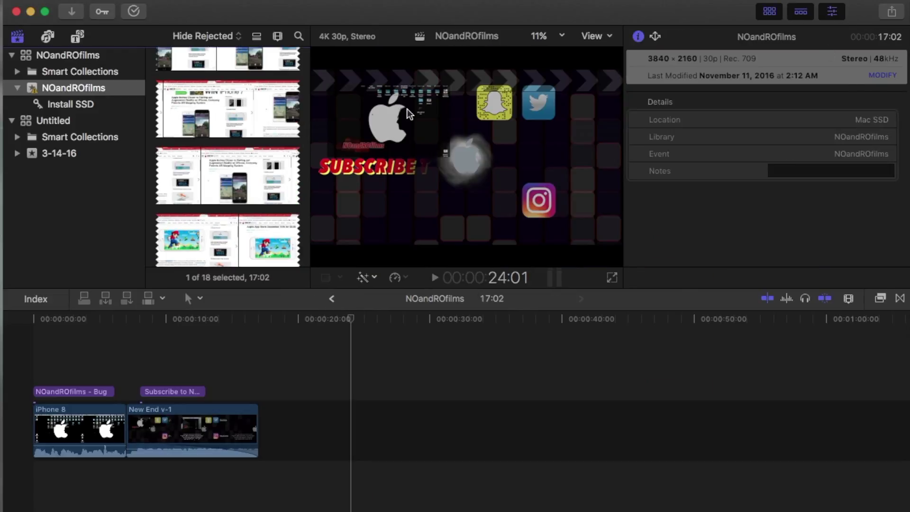
left_click(189, 421)
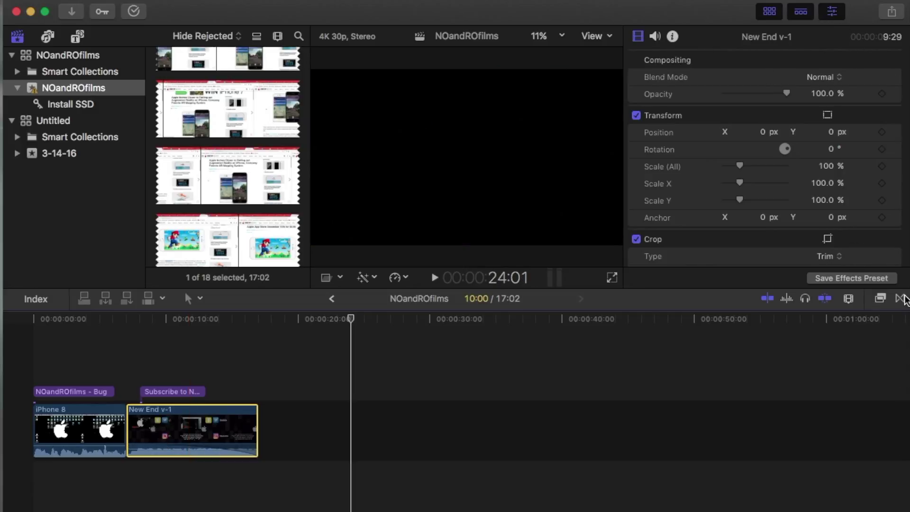
left_click(836, 14)
left_click(838, 14)
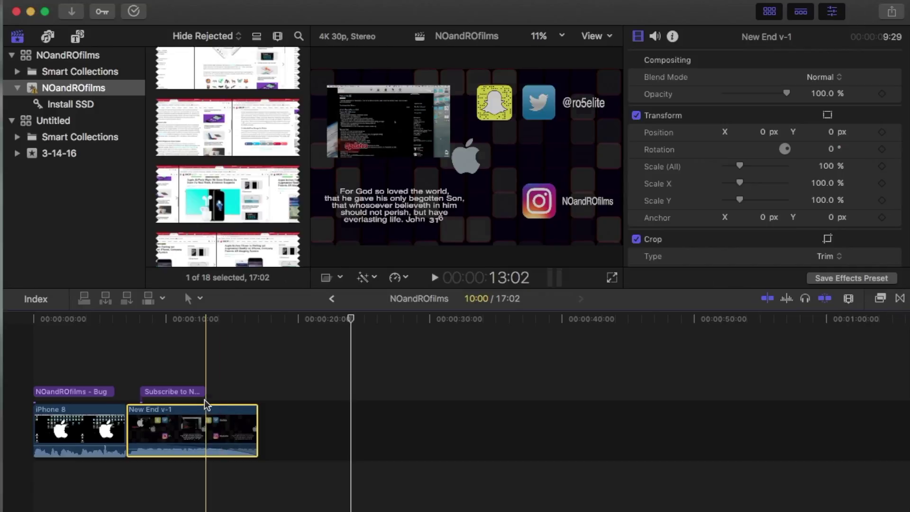
left_click(189, 393)
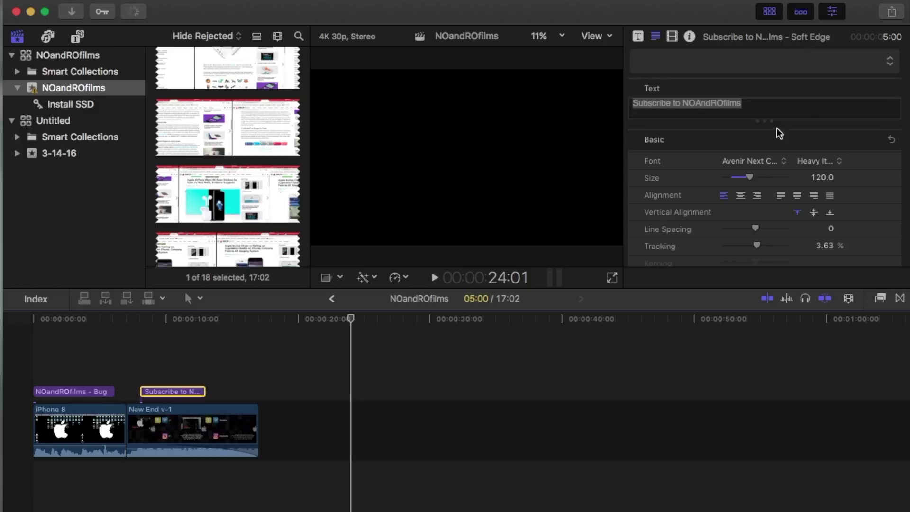
left_click(836, 11)
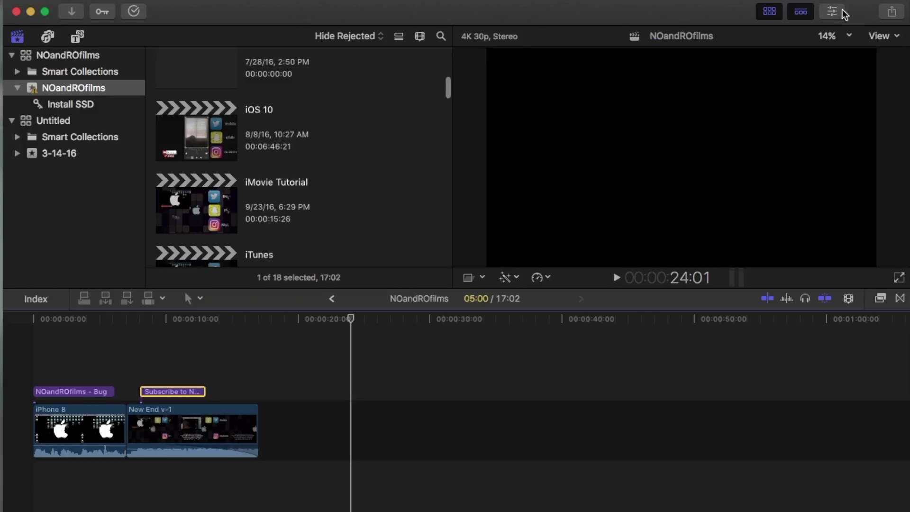
Hide and re-show the timeline, then move the playhead to deselect the title.
left_click(802, 14)
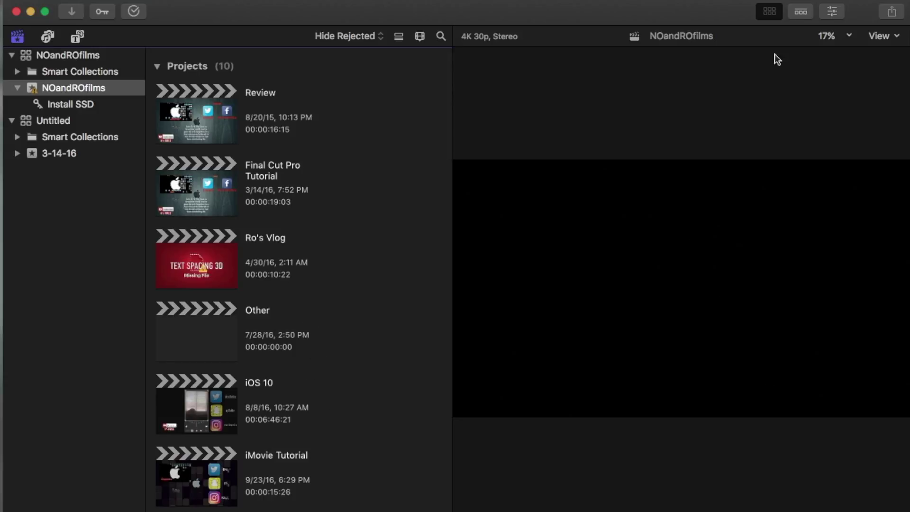
left_click(801, 13)
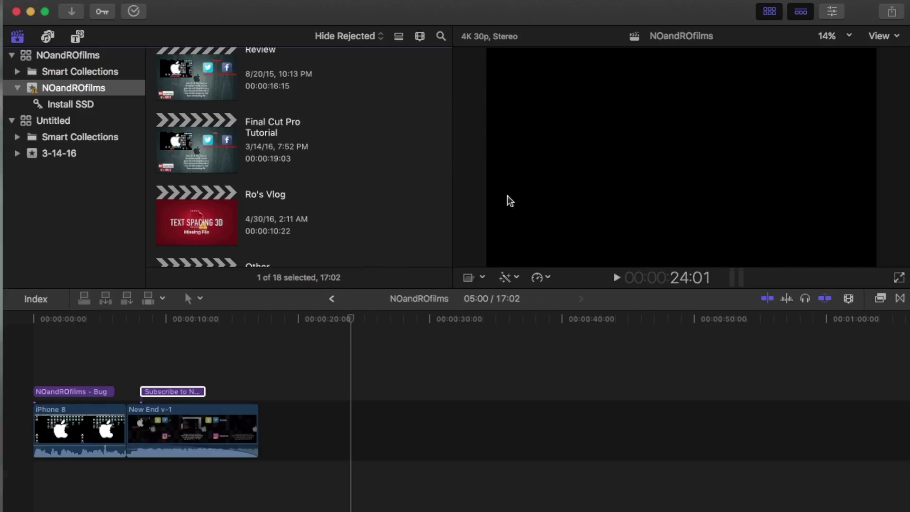
left_click(305, 397)
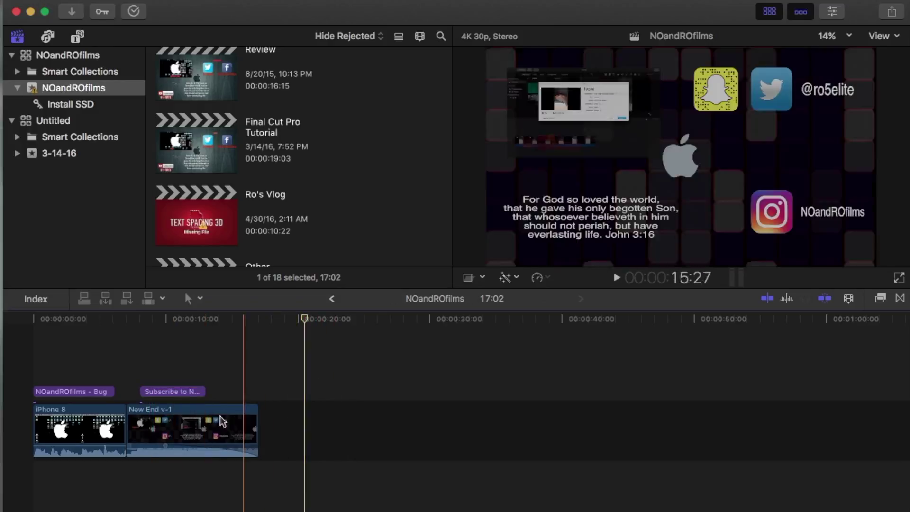
left_click(892, 15)
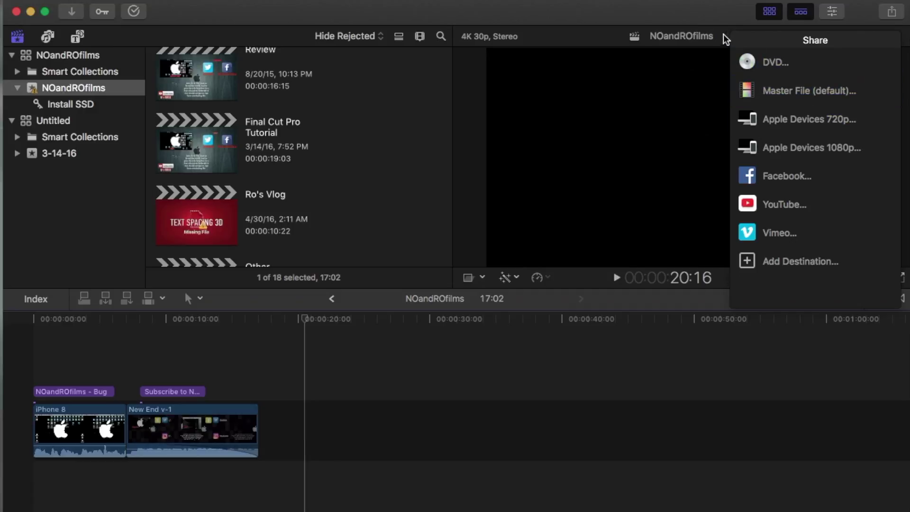
left_click(699, 13)
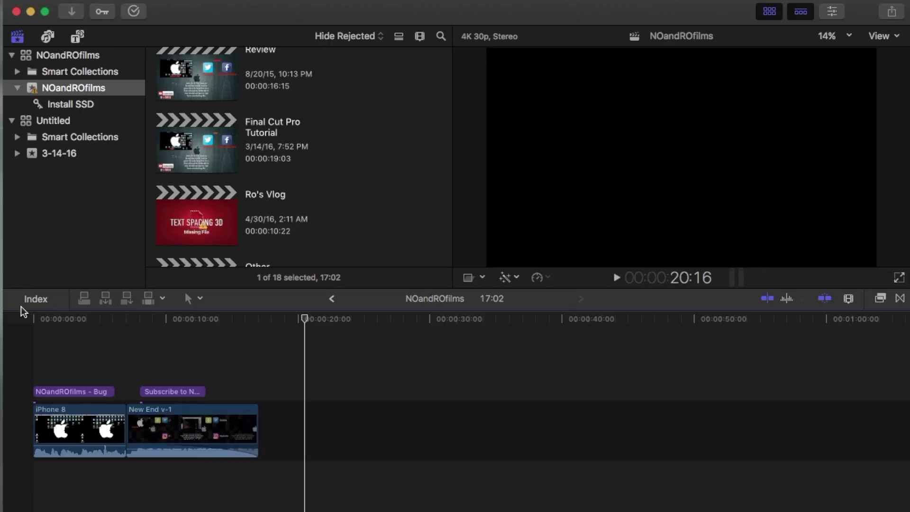
left_click(36, 299)
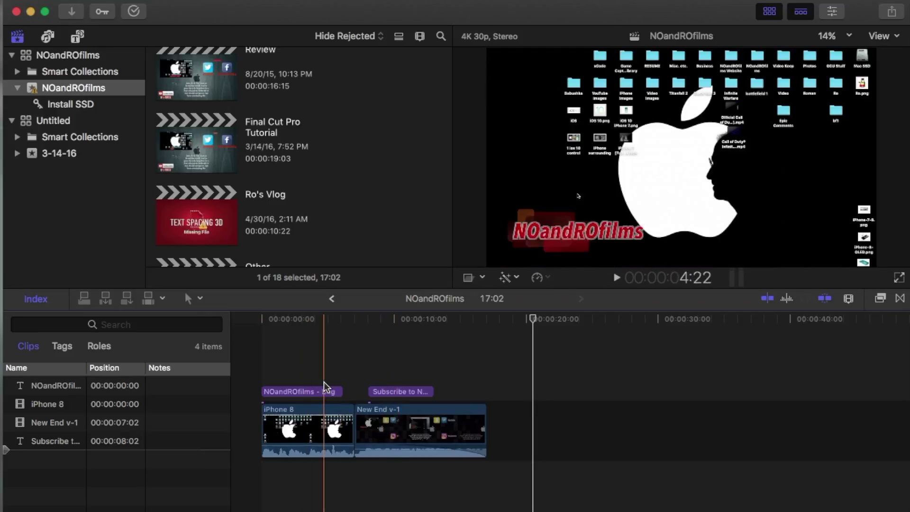
left_click(62, 346)
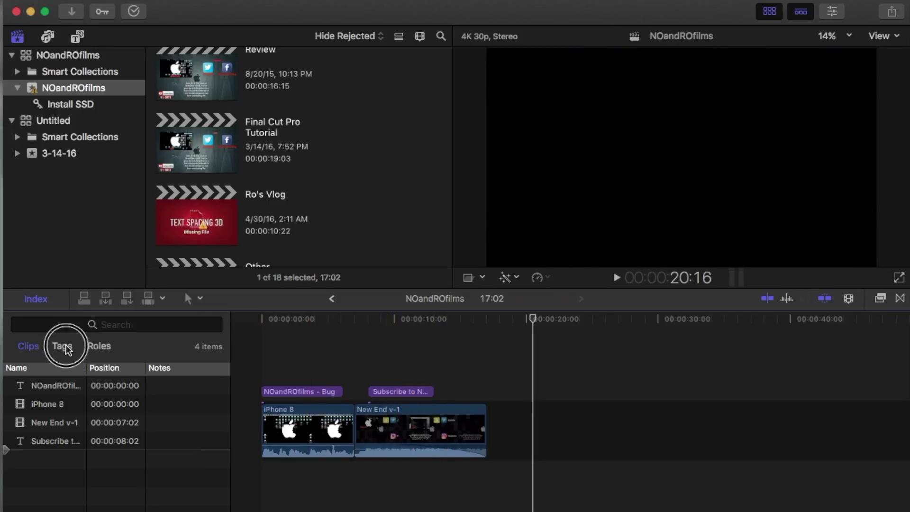
left_click(98, 346)
left_click(28, 347)
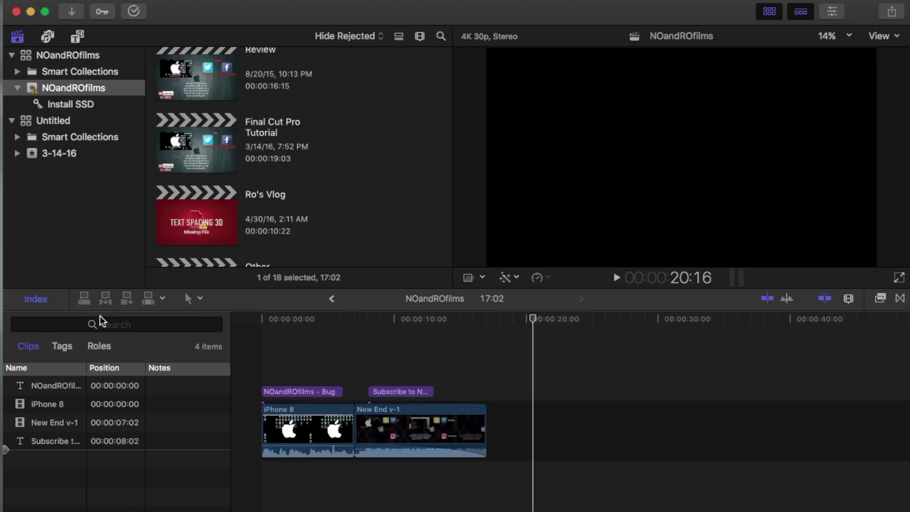
Close the timeline index and select the iPhone 7 iPhone 8 Apple filmstrip in the browser.
left_click(31, 301)
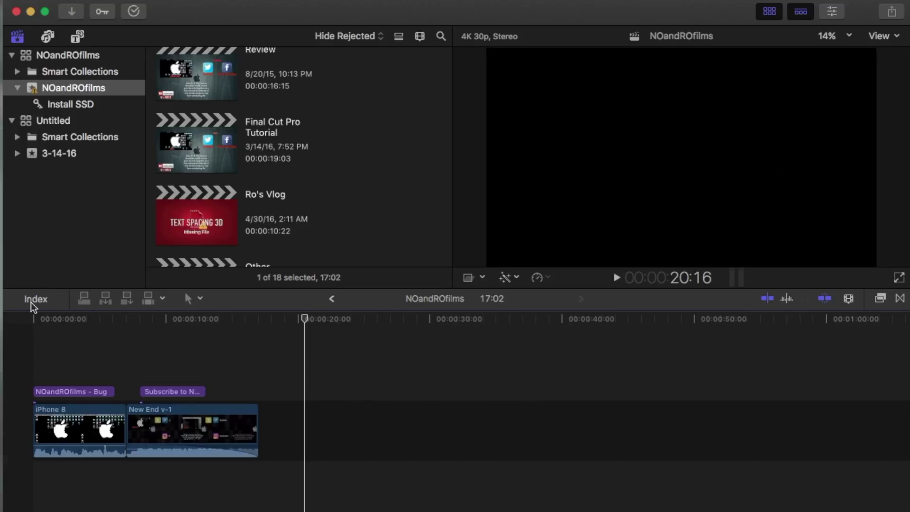
scroll(309, 206, "down", 15)
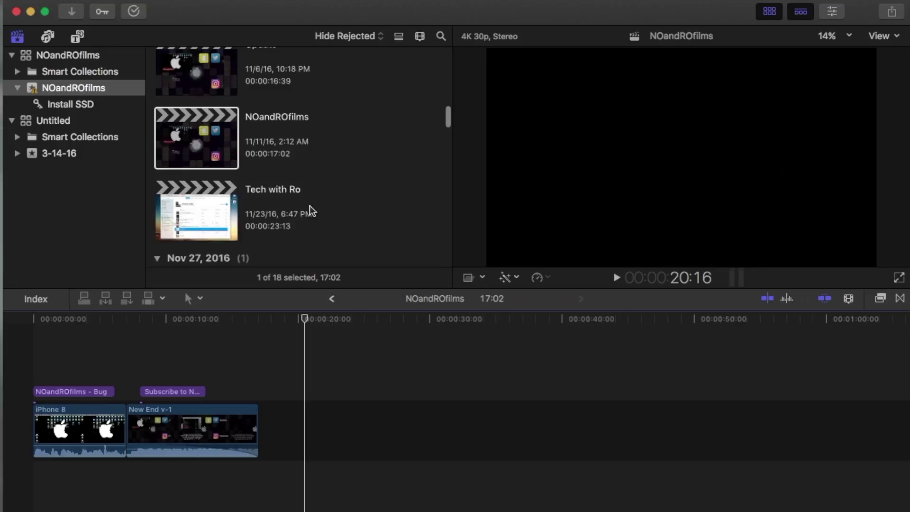
left_click(311, 203)
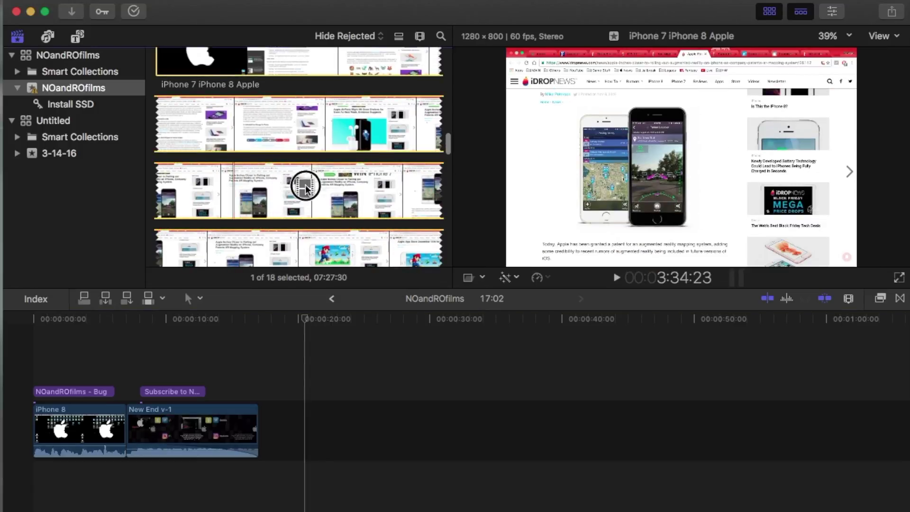
key("Up")
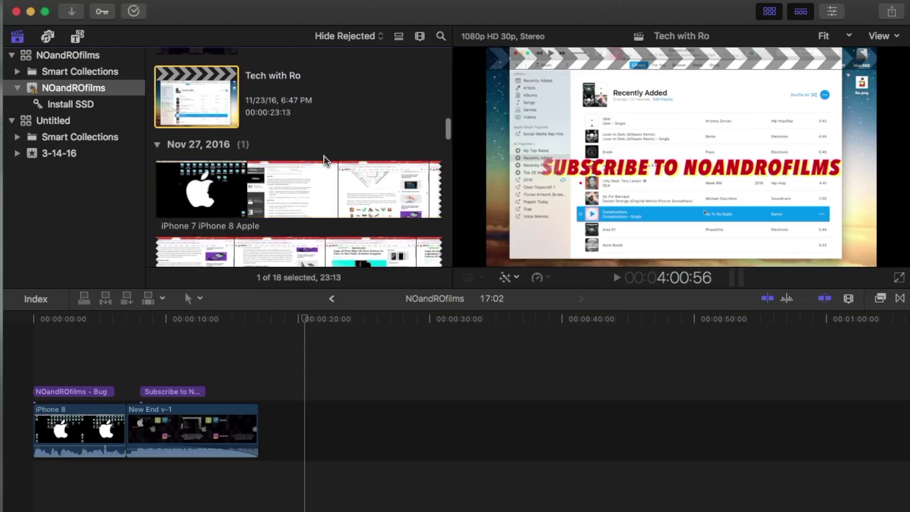
left_click(265, 185)
Return the viewer to the NOandROfilms project.
scroll(326, 118, "down", 4)
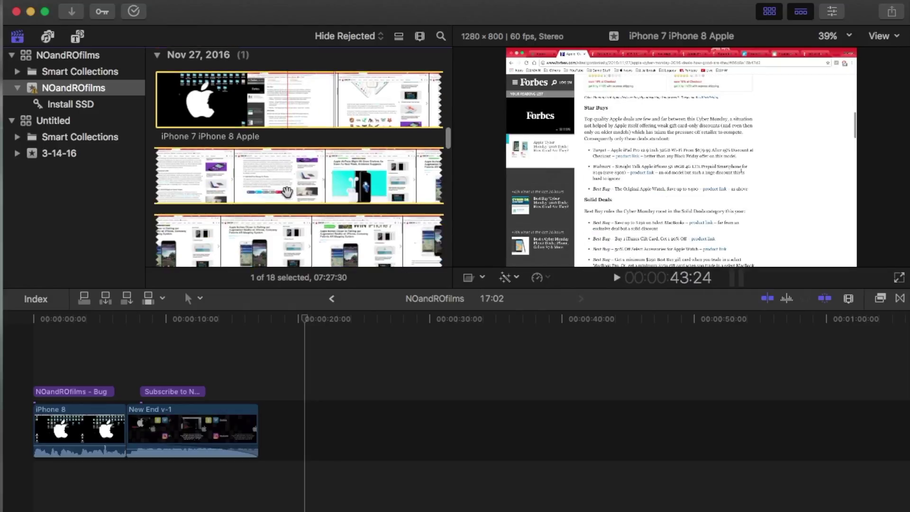
scroll(326, 116, "up", 1)
left_click(212, 356)
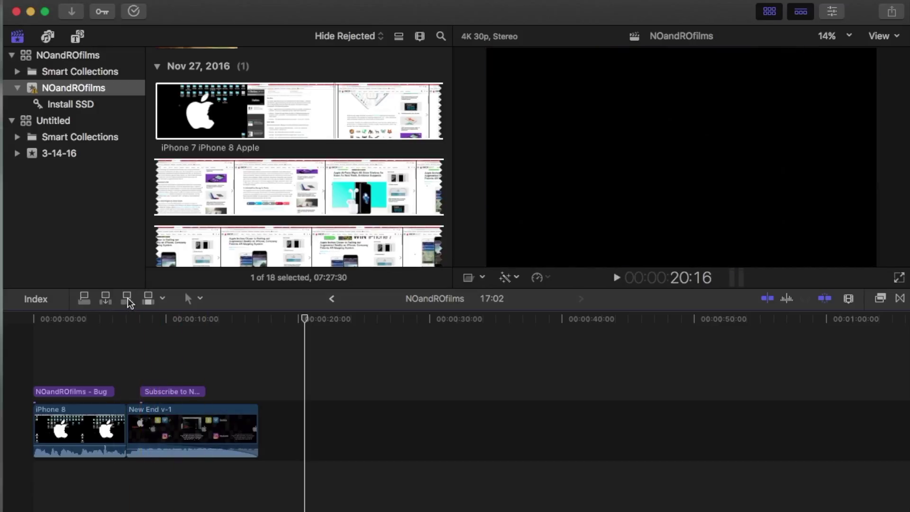
left_click(162, 298)
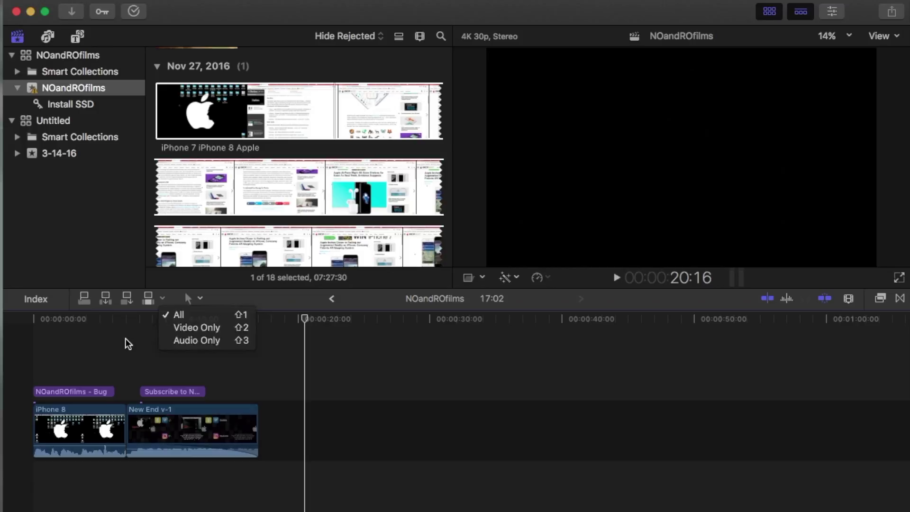
left_click(126, 339)
left_click(199, 299)
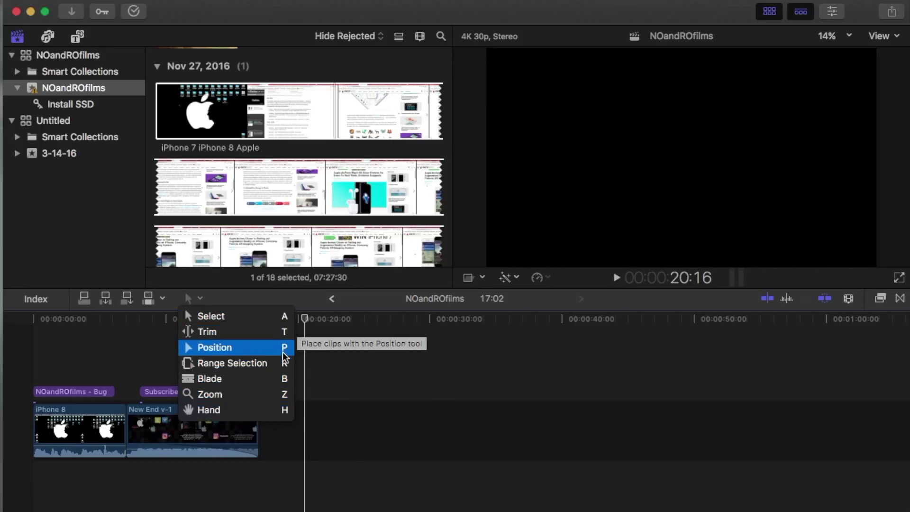
left_click(347, 379)
left_click(200, 298)
left_click(328, 369)
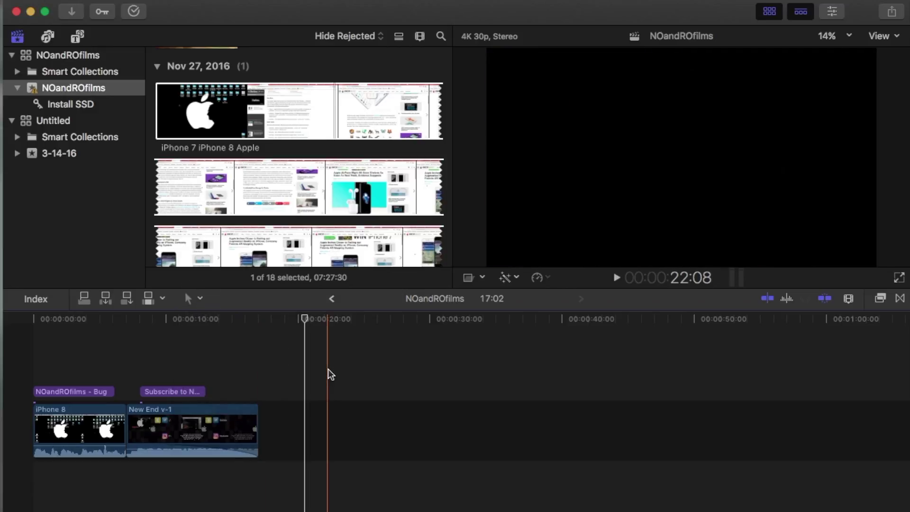
key("t")
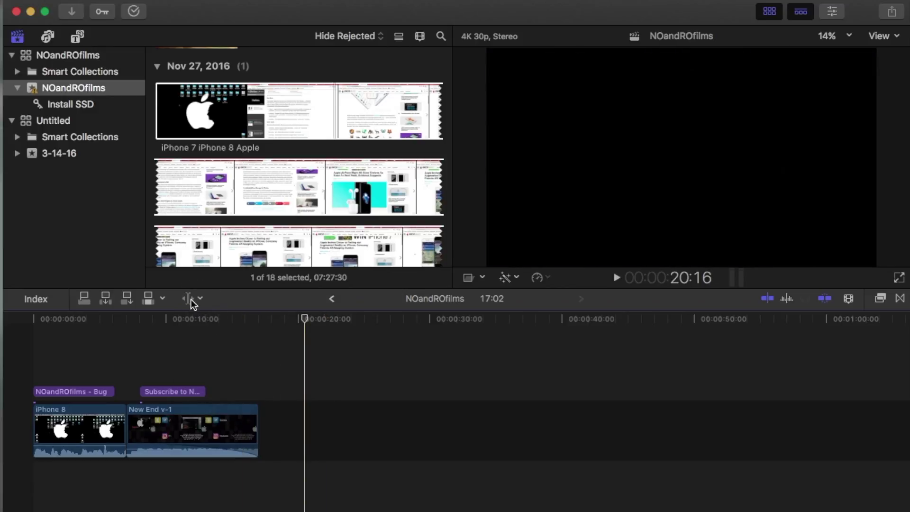
key("a")
left_click(200, 300)
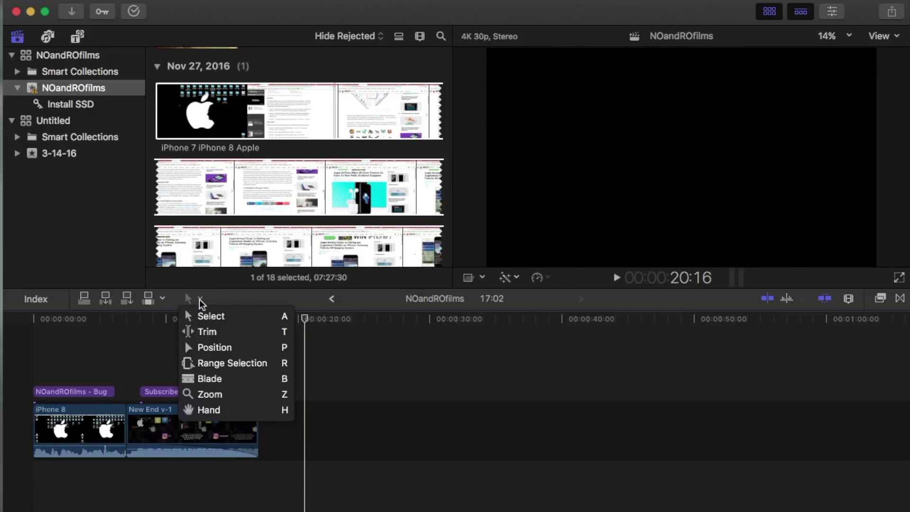
left_click(332, 368)
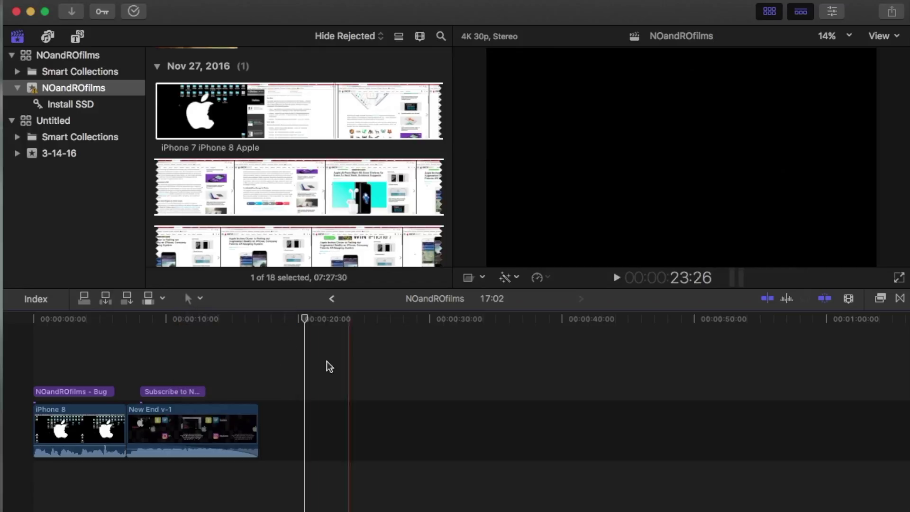
left_click(189, 298)
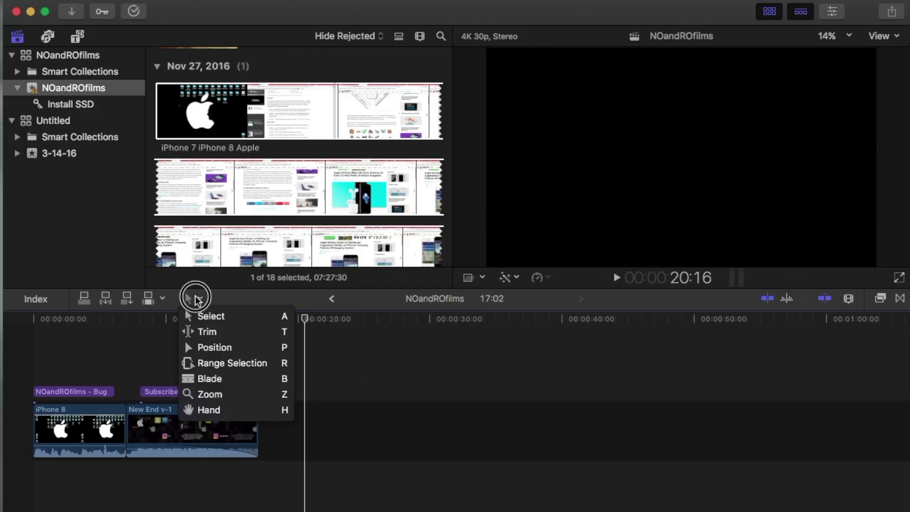
left_click(195, 298)
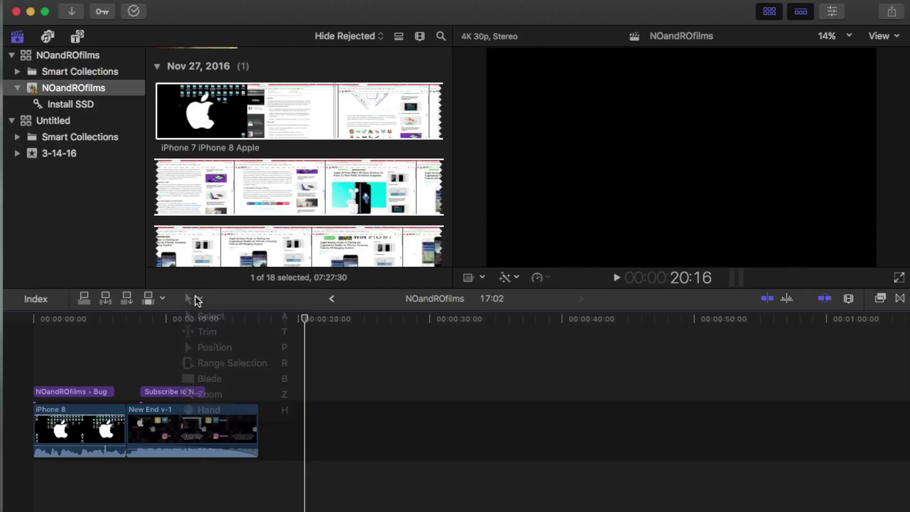
left_click(333, 301)
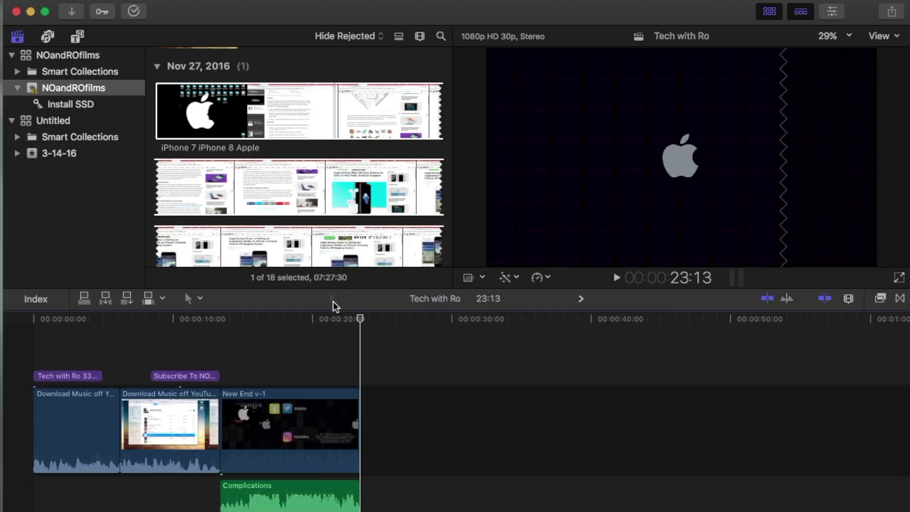
left_click(581, 300)
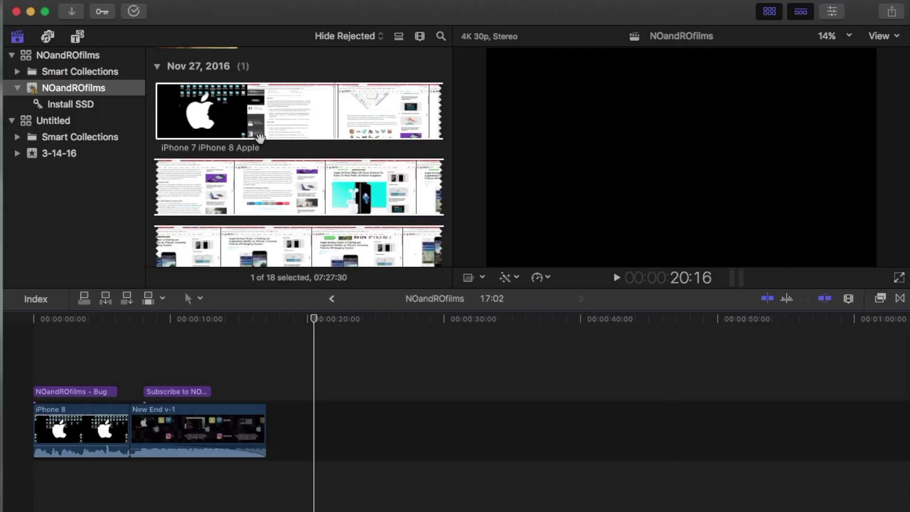
scroll(260, 138, "up", 10)
left_click(218, 199)
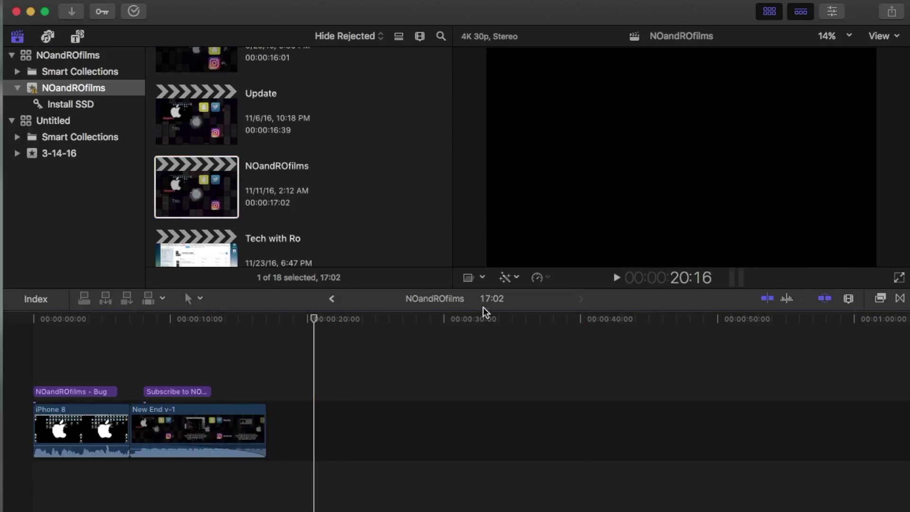
left_click(246, 345)
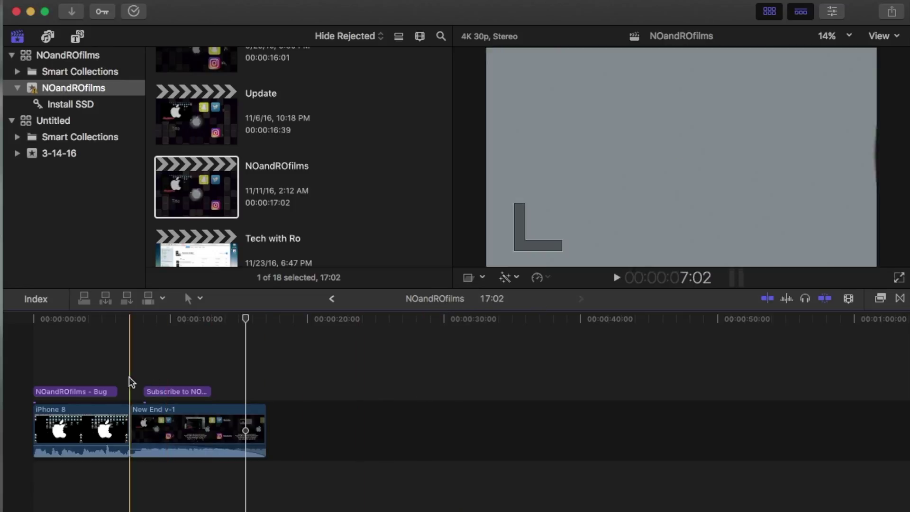
scroll(328, 193, "down", 5)
left_click(390, 198)
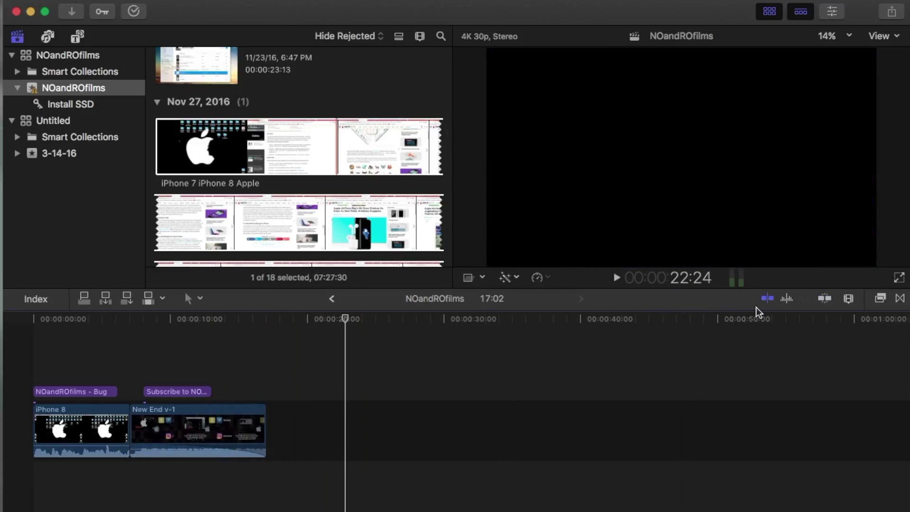
Turn on timeline skimming and select the New End v-1 clip.
left_click(768, 300)
left_click(199, 429)
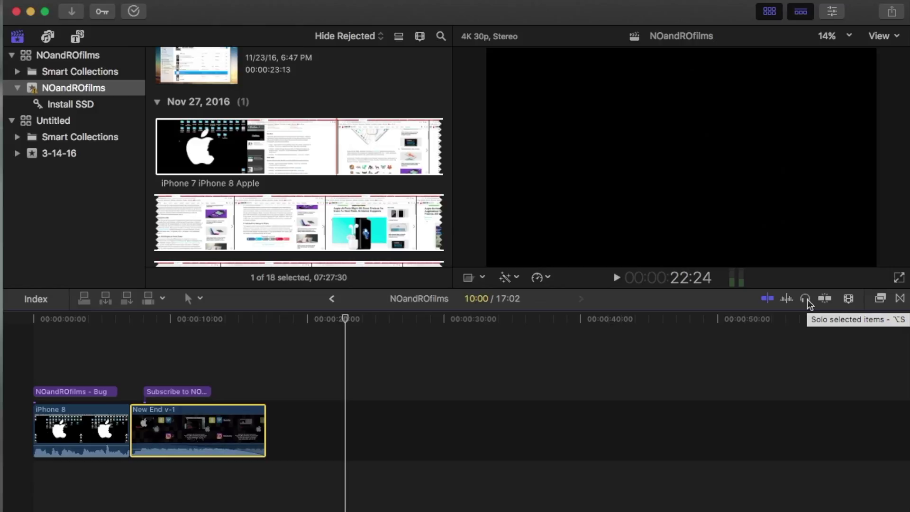
In Clip Appearance, adjust the clip height and timeline zoom sliders so the clips are taller.
left_click(849, 300)
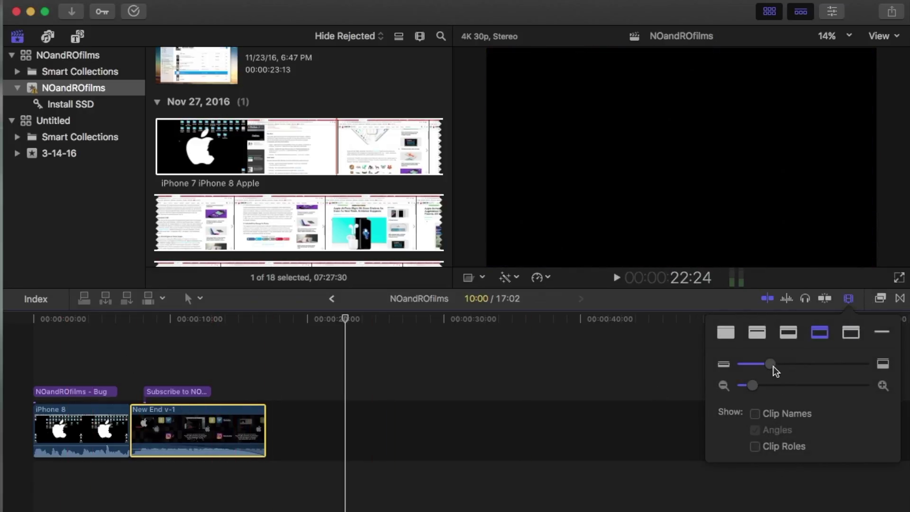
mouse_move(770, 364)
left_mouse_down()
mouse_move(804, 362)
mouse_move(760, 364)
left_mouse_up()
mouse_move(753, 385)
left_mouse_down()
mouse_move(800, 382)
mouse_move(743, 397)
left_mouse_up()
left_click_drag(766, 365, 788, 364)
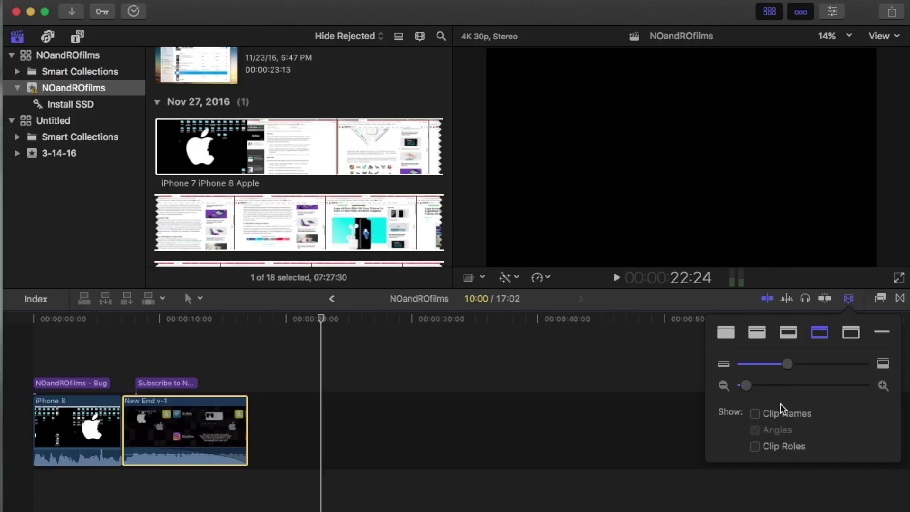
Toggle Clip Names and Clip Roles in the labels, keeping names shown, and bring up the Effects browser.
left_click(755, 416)
left_click(756, 416)
left_click(756, 447)
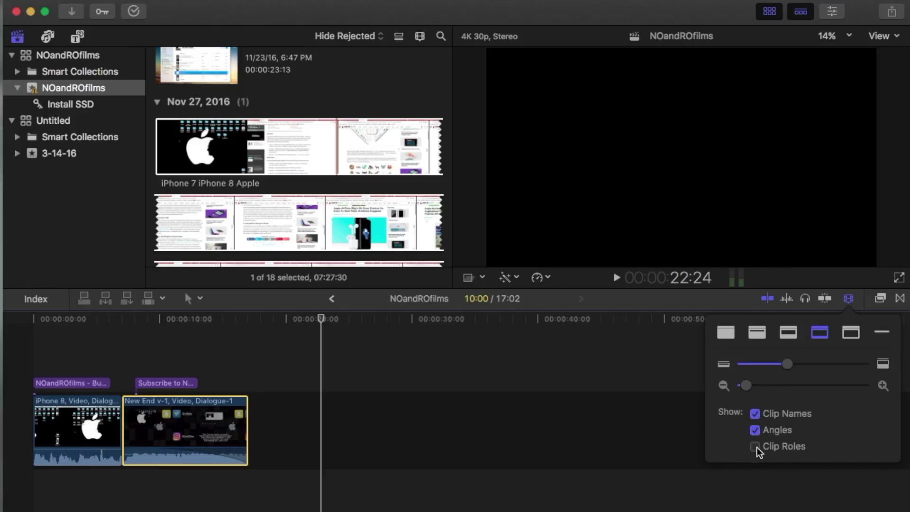
left_click(757, 448)
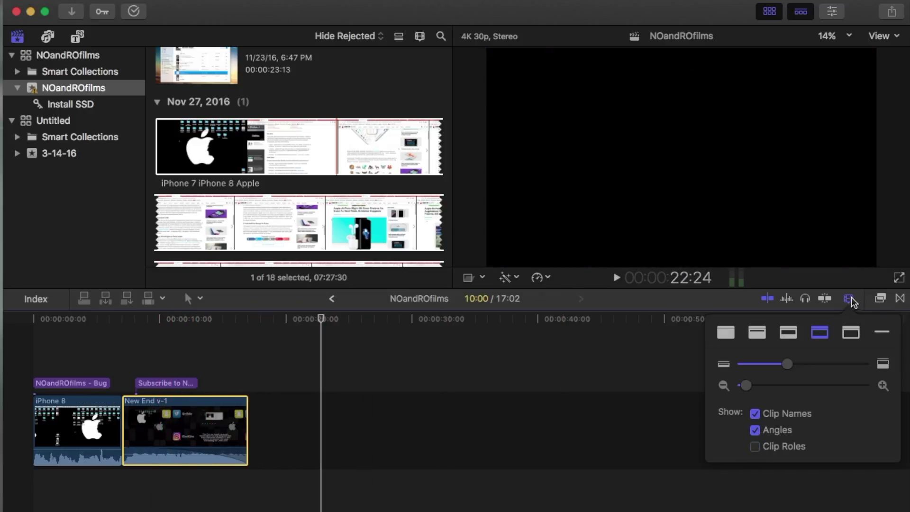
left_click(881, 298)
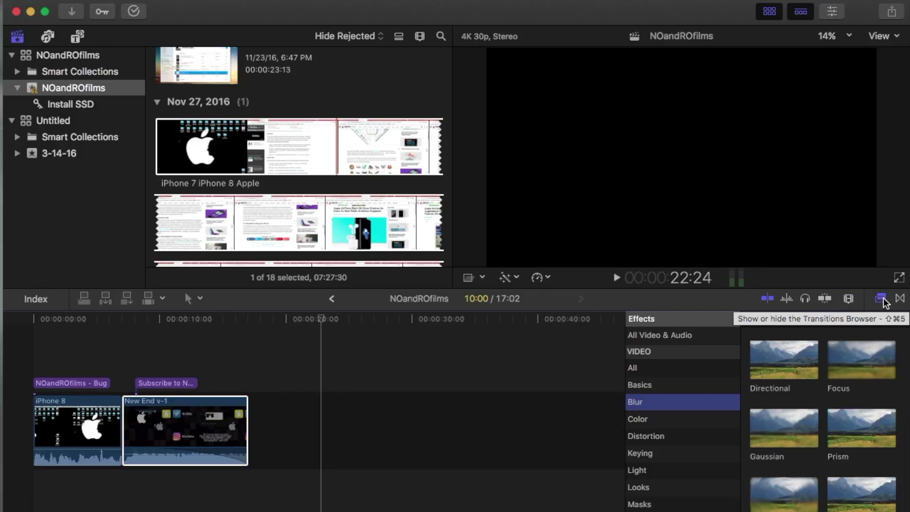
Browse the Blurs, Dissolves, Lights and Movements transition categories, then return to the Effects browser.
scroll(659, 387, "up", 2)
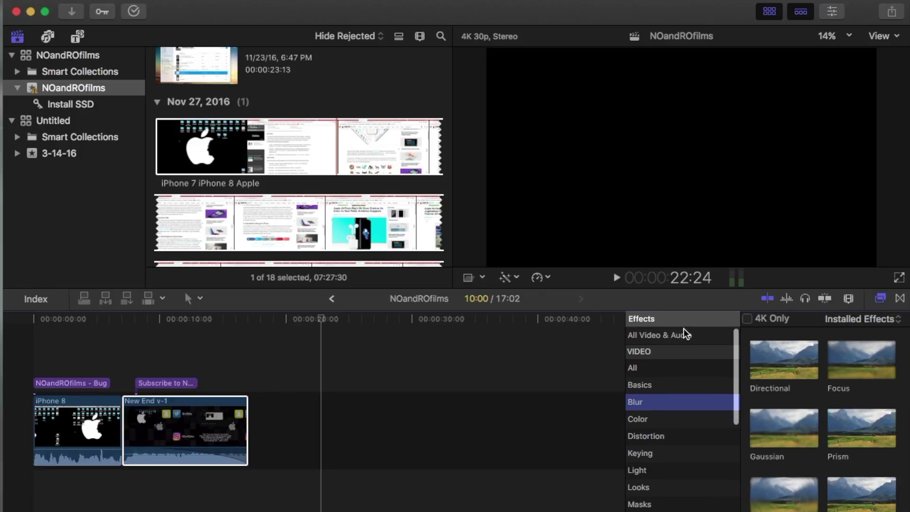
scroll(681, 372, "down", 2)
left_click(900, 298)
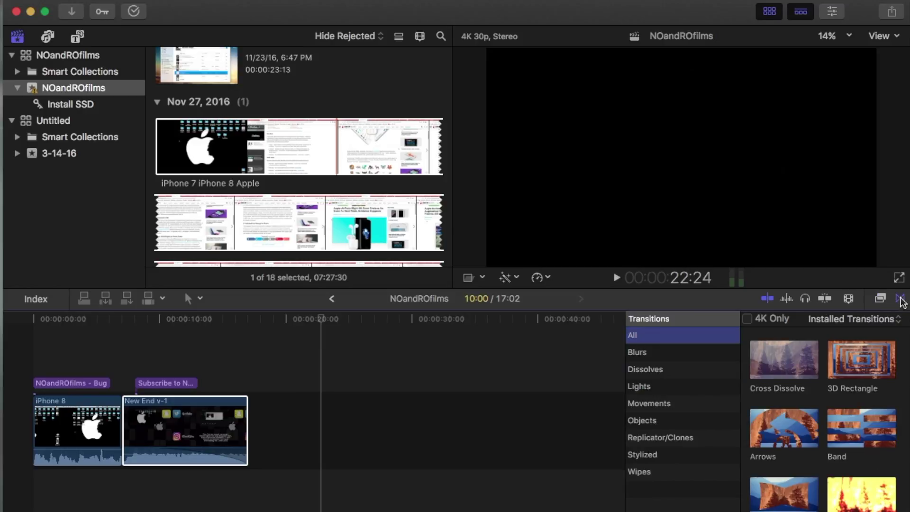
left_click(635, 352)
left_click(642, 371)
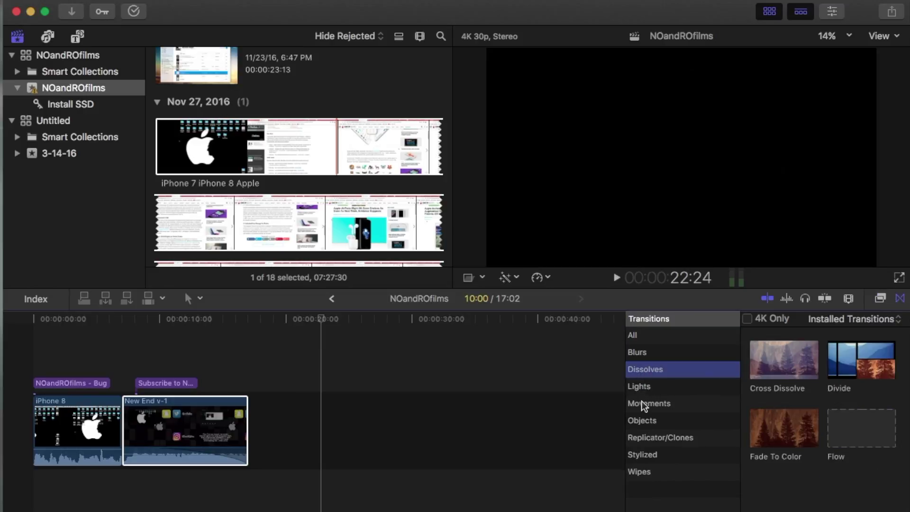
left_click(646, 389)
left_click(655, 404)
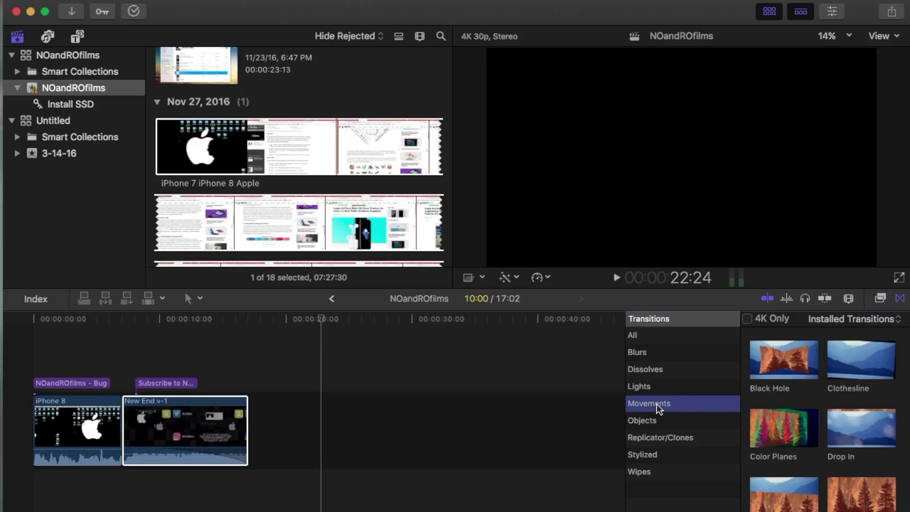
left_click(882, 302)
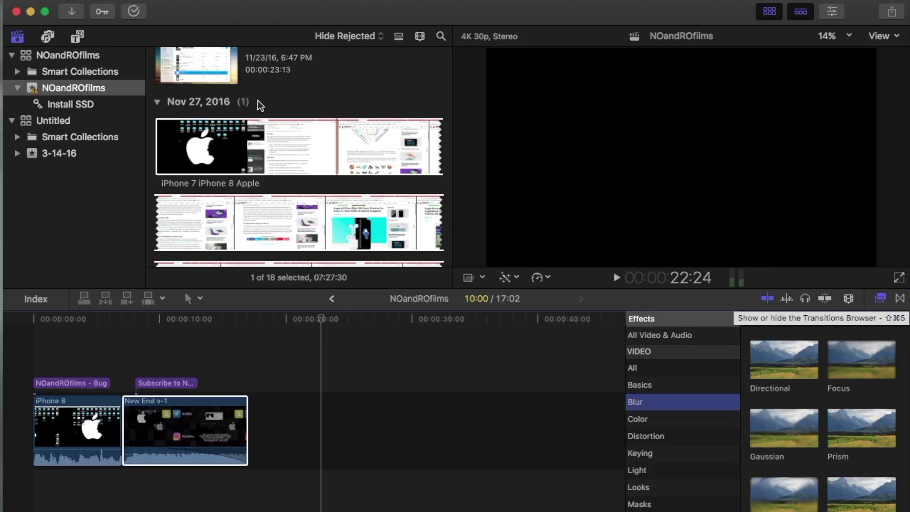
Show the iTunes music list in the Photos and Audio browser, with the sidebar hidden to widen it.
left_click(78, 37)
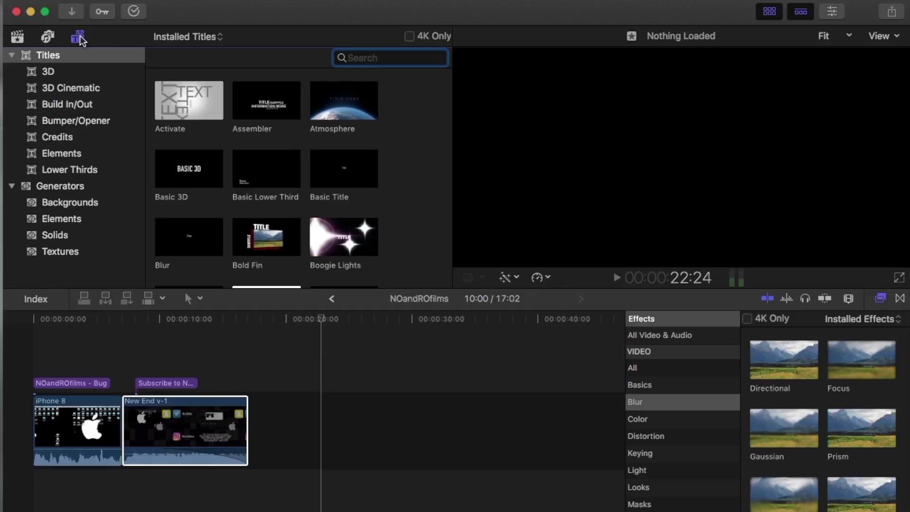
left_click(78, 38)
left_click(48, 37)
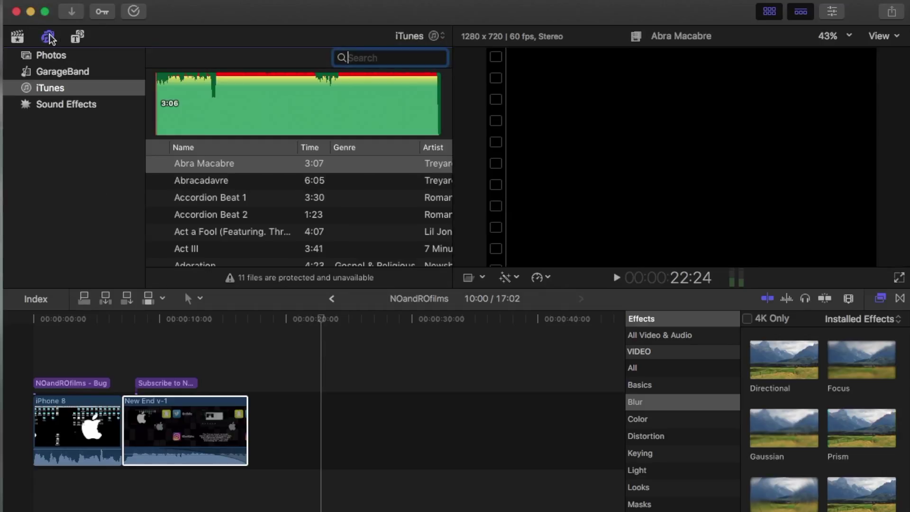
left_click(49, 37)
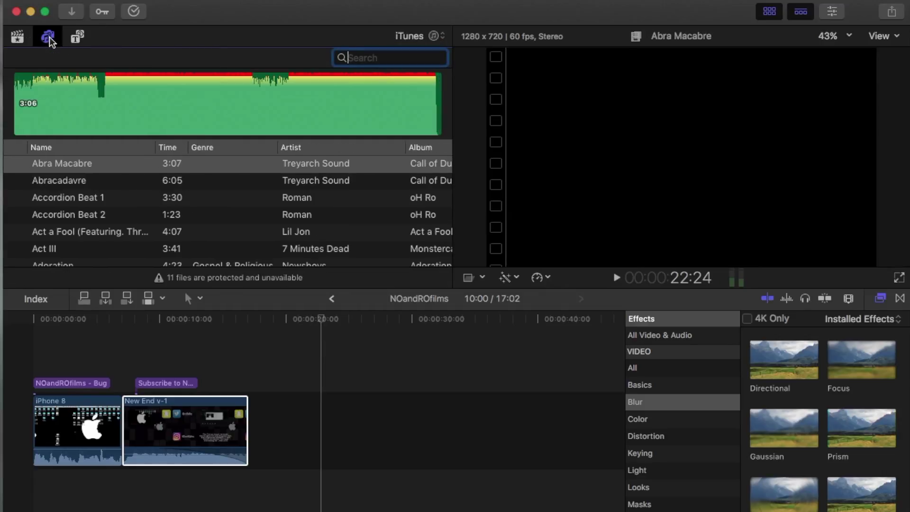